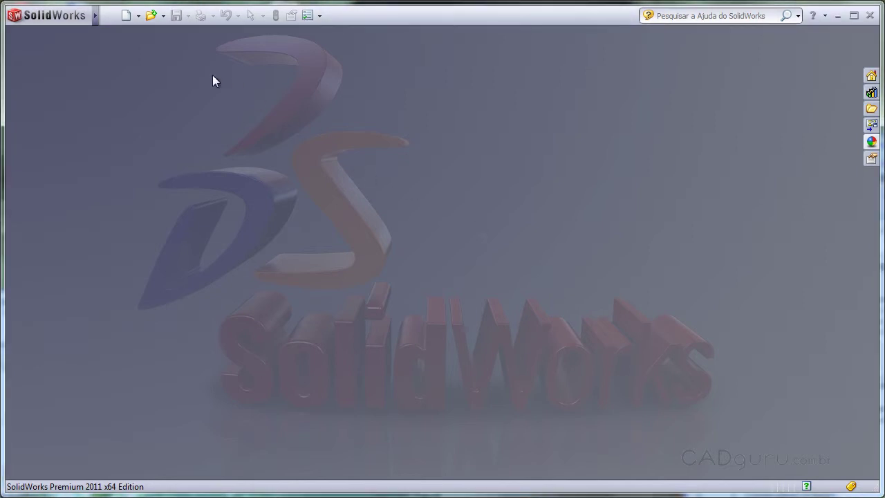
Create a new part, Peça2, and select Plano frontal, Plano superior and Plano direito in the tree
click(126, 19)
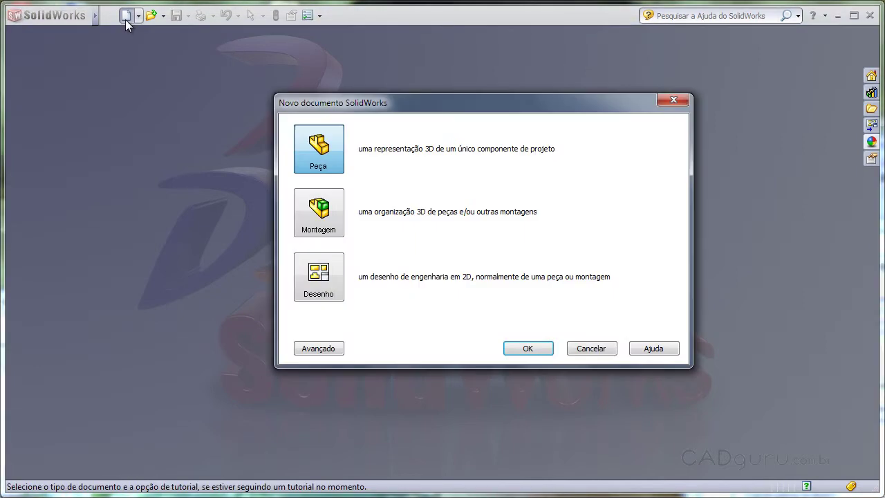
double_click(312, 152)
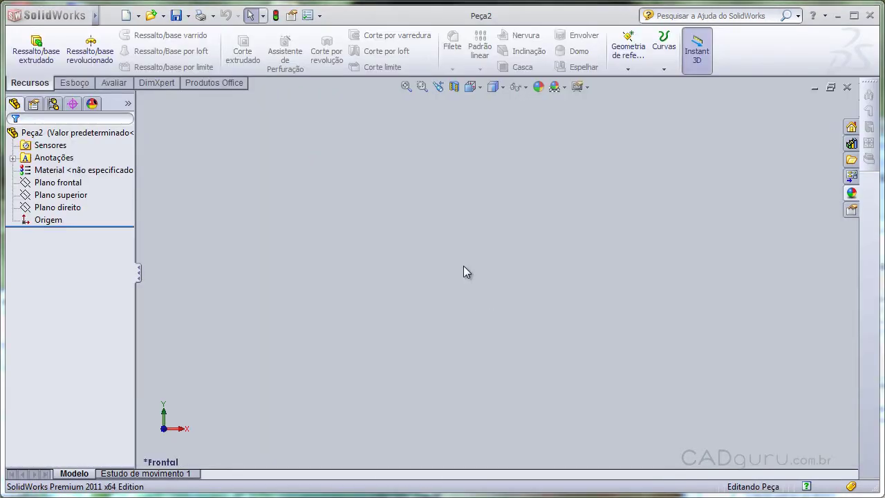
middle_drag(463, 271, 476, 302)
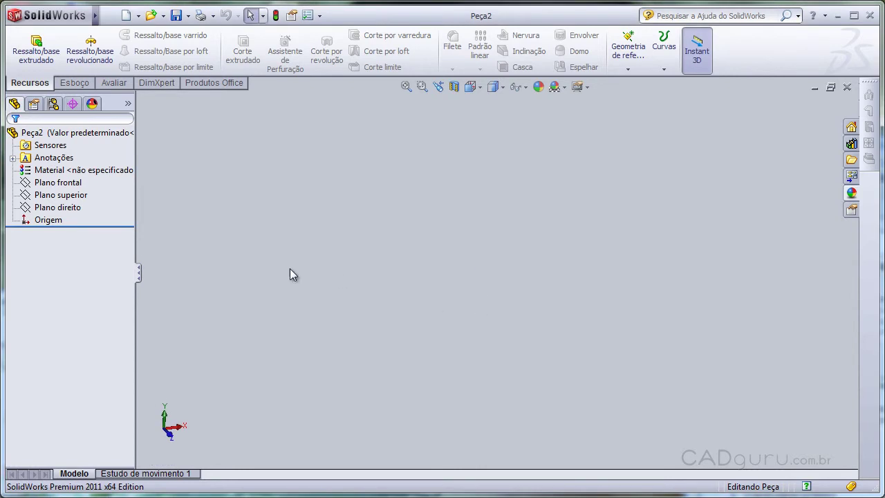
drag(99, 181, 67, 212)
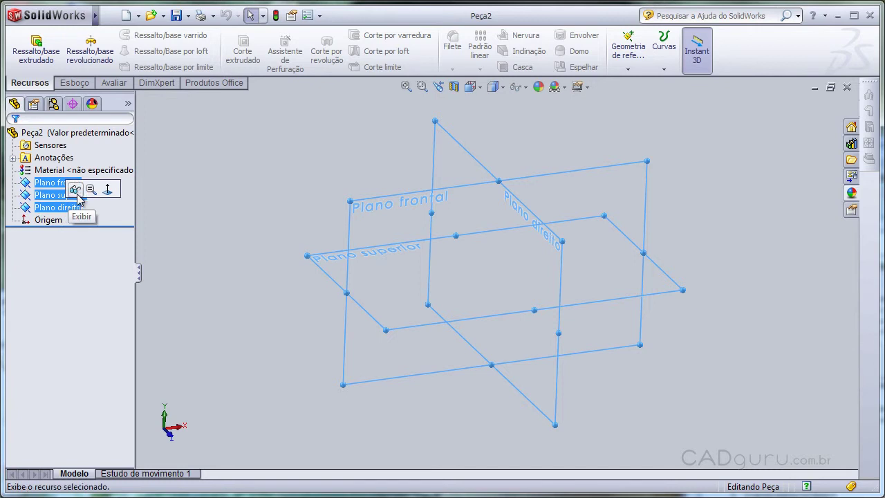
Show the front, top and right planes, view them at an angle, and select Plano superior
click(77, 196)
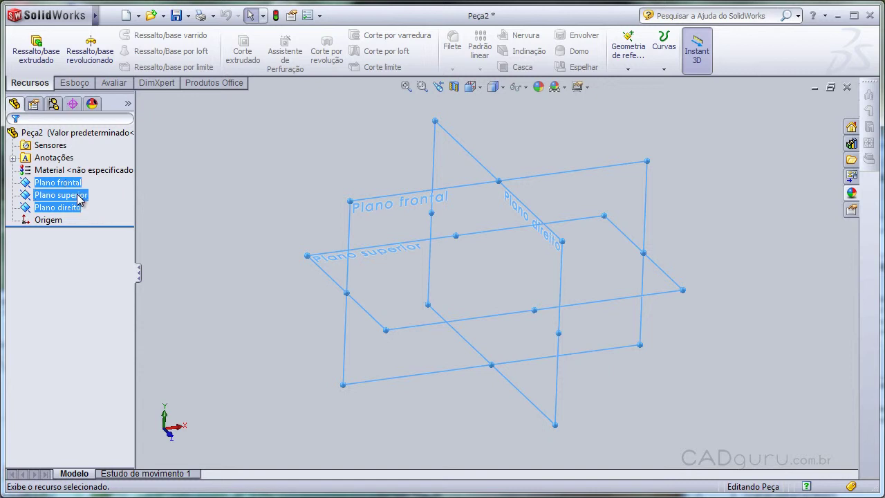
click(302, 187)
middle_drag(763, 247, 765, 283)
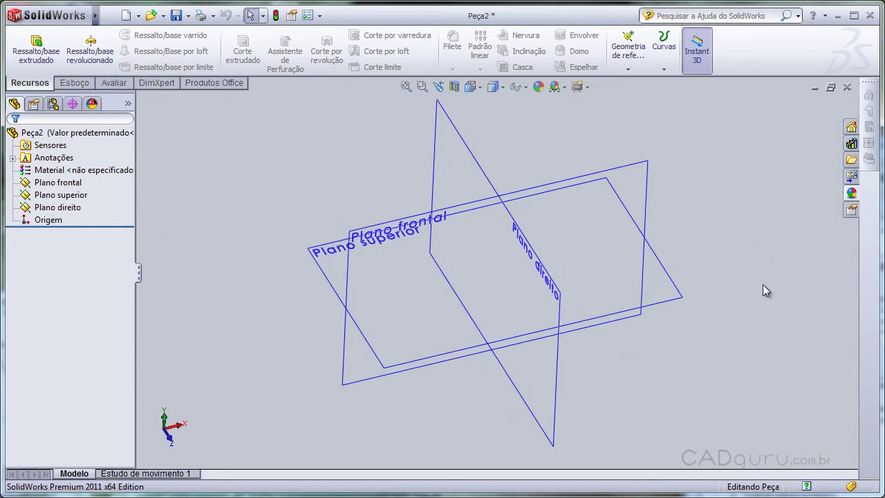
click(668, 288)
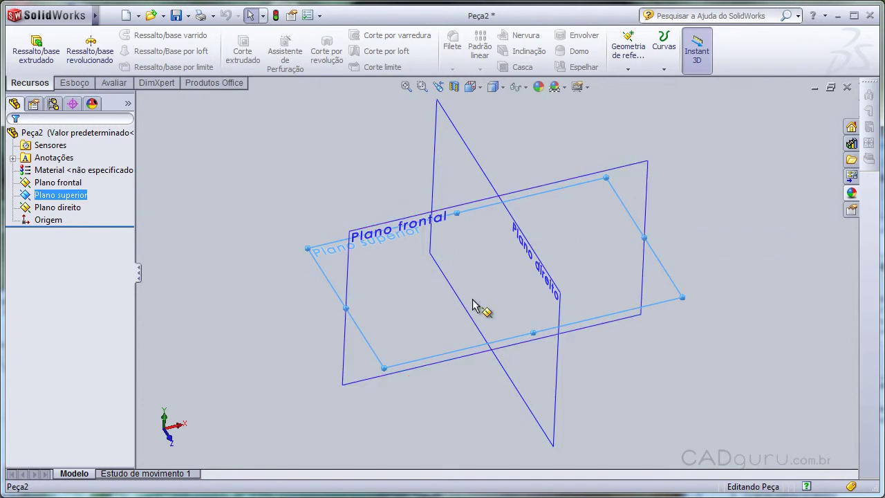
Create reference plane Plano1 offset 6 mm from Plano superior
click(627, 63)
click(639, 81)
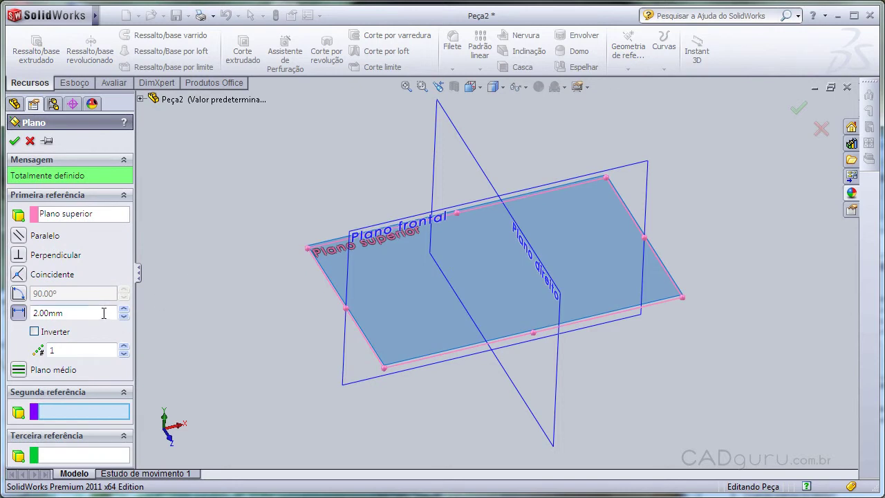
double_click(103, 312)
middle_drag(352, 367, 352, 277)
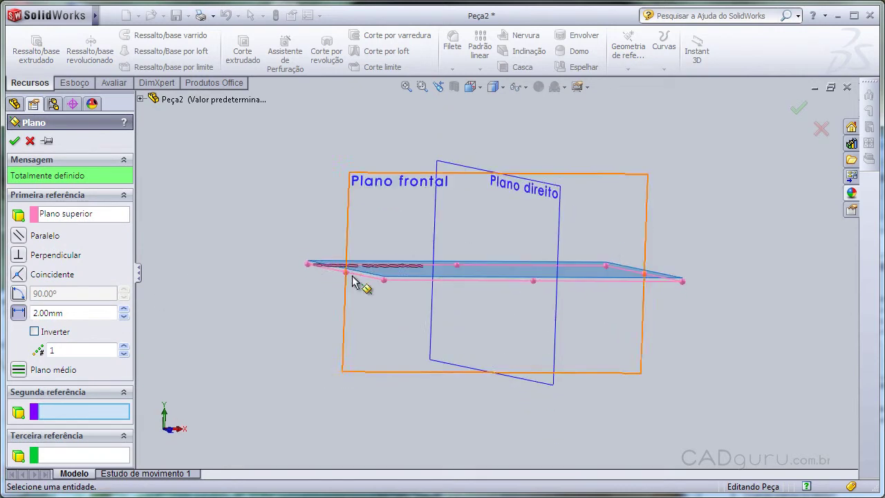
double_click(77, 313)
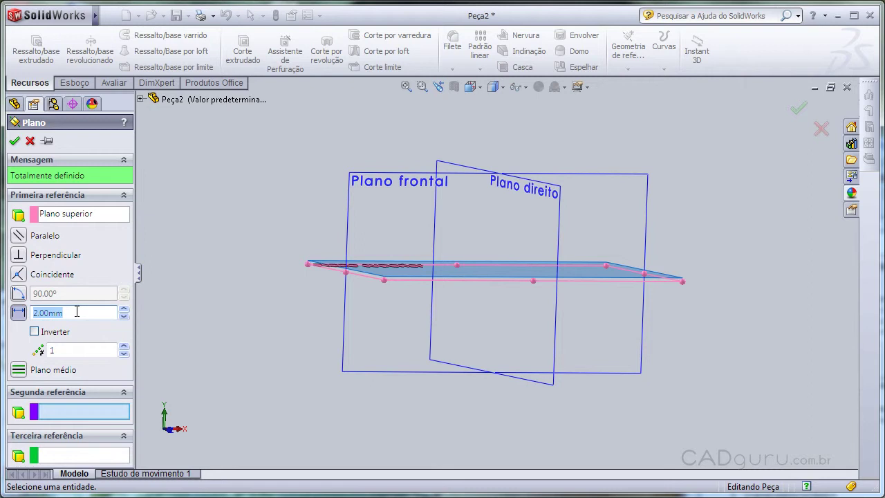
text(6)
key(Return)
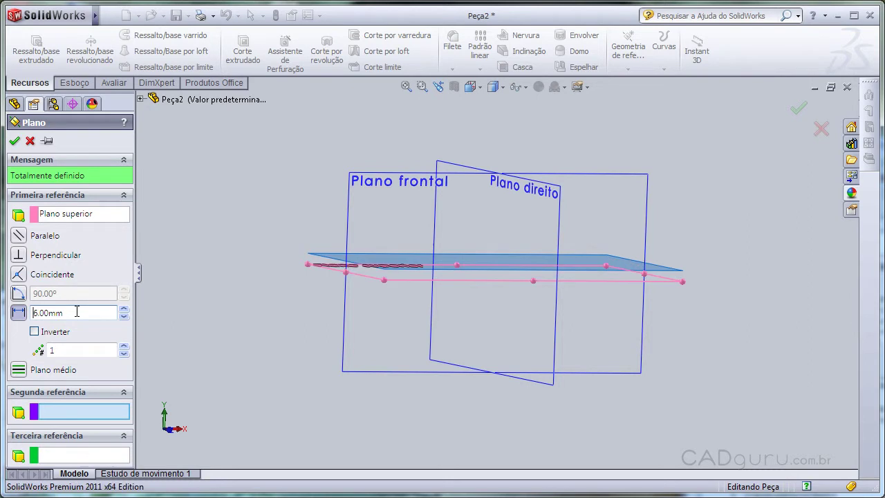
click(14, 141)
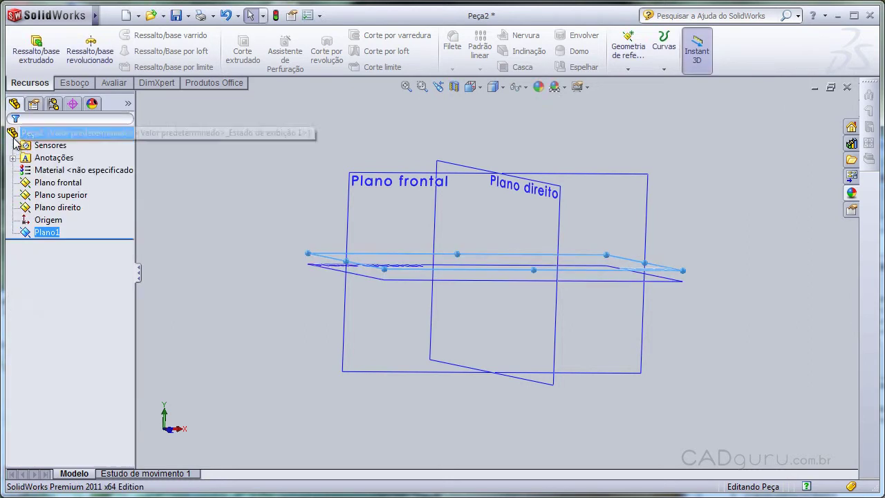
Start a new sketch on Plano superior
click(670, 235)
mouse_move(683, 206)
middle_down()
mouse_move(682, 150)
mouse_move(695, 234)
middle_up()
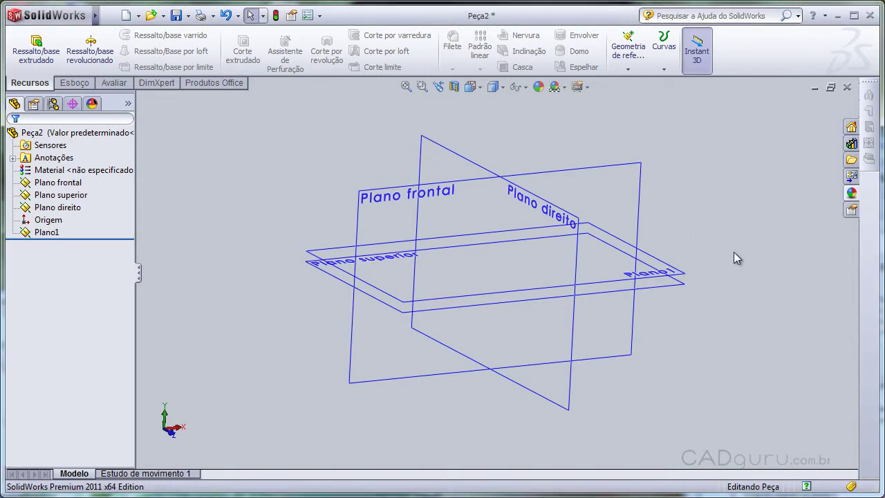
click(666, 285)
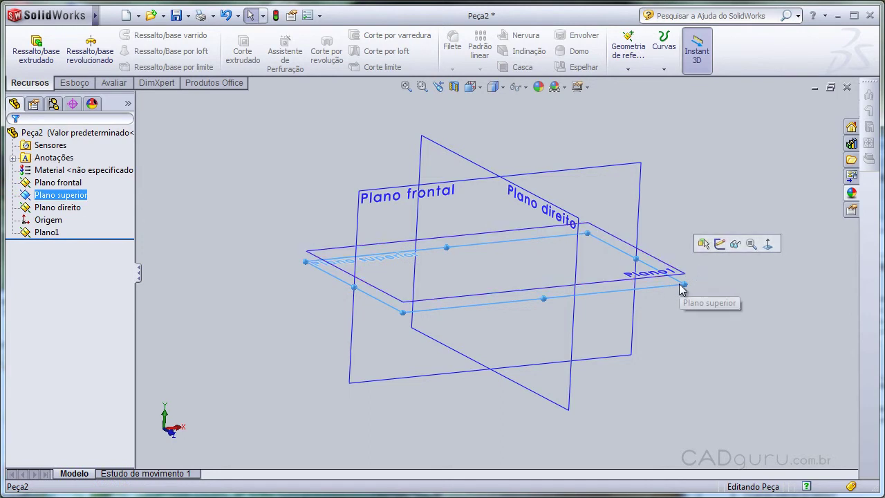
click(720, 243)
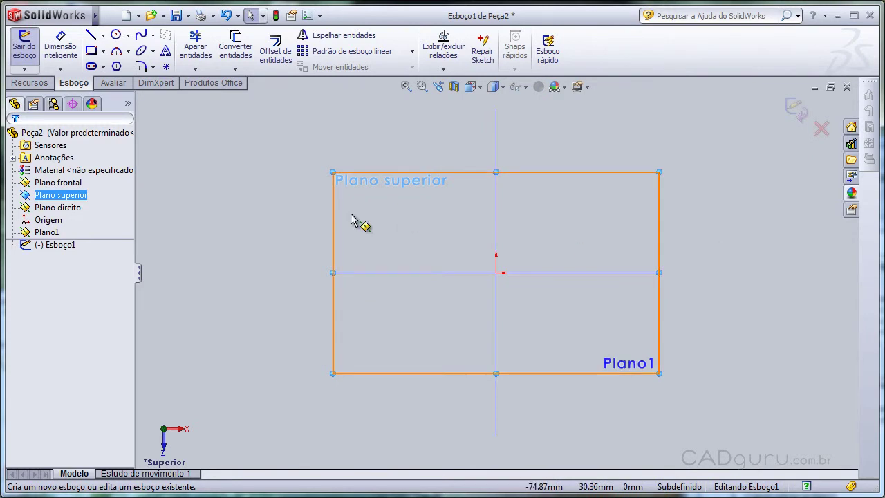
Draw a circle centred on the origin with diameter 10
click(117, 35)
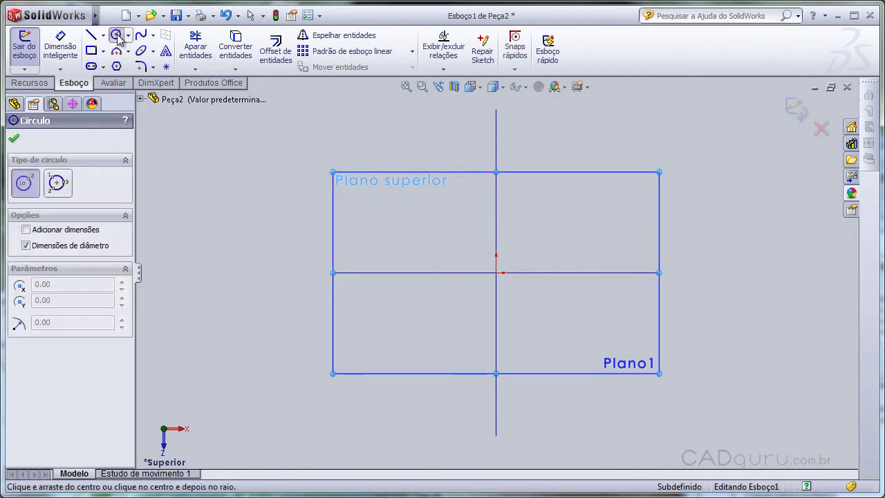
click(495, 273)
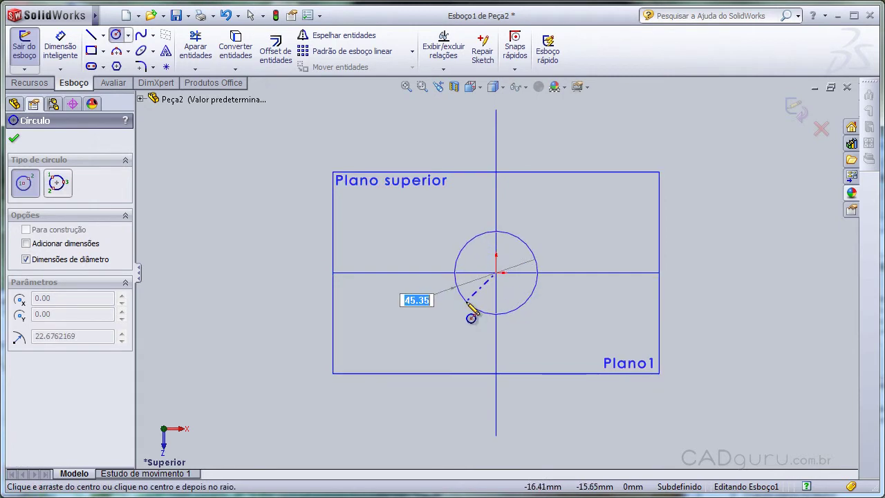
text(10)
key(Return)
scroll(471, 315, up, 2)
scroll(471, 314, down, 2)
scroll(561, 233, down, 2)
scroll(523, 242, down, 2)
scroll(422, 282, down, 1)
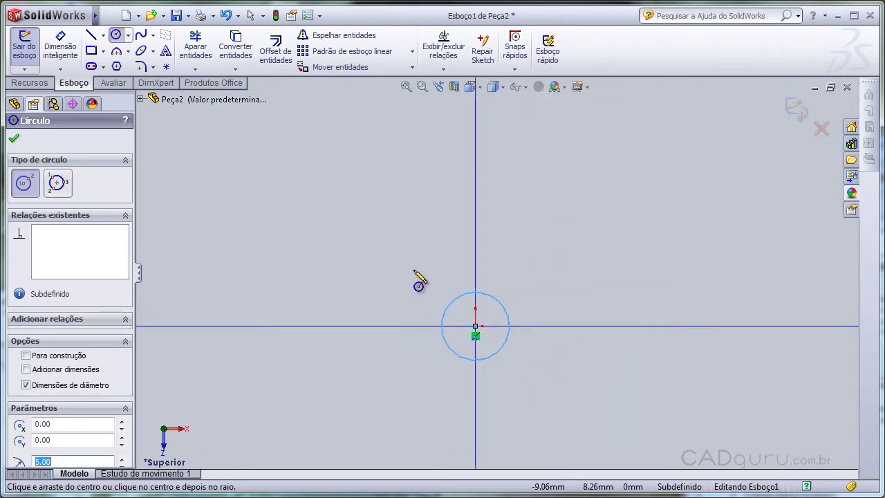
scroll(423, 283, down, 1)
click(14, 141)
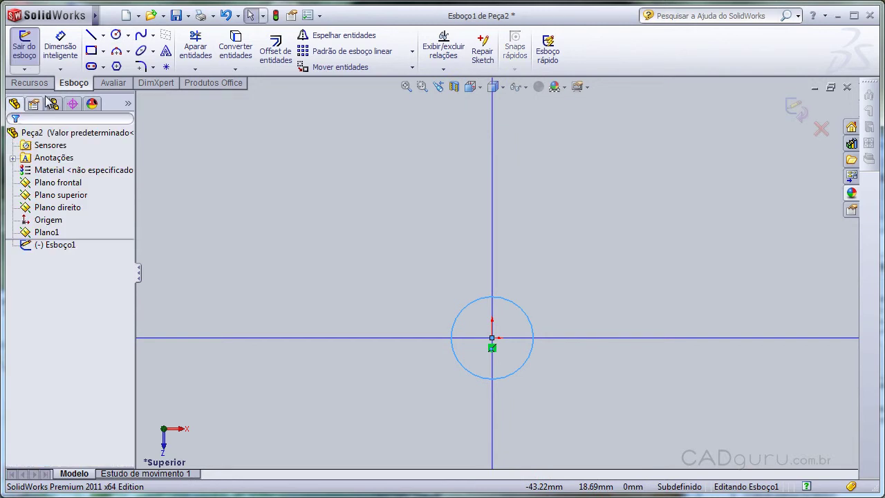
Add a Ø10 mm diameter dimension to the circle
click(61, 49)
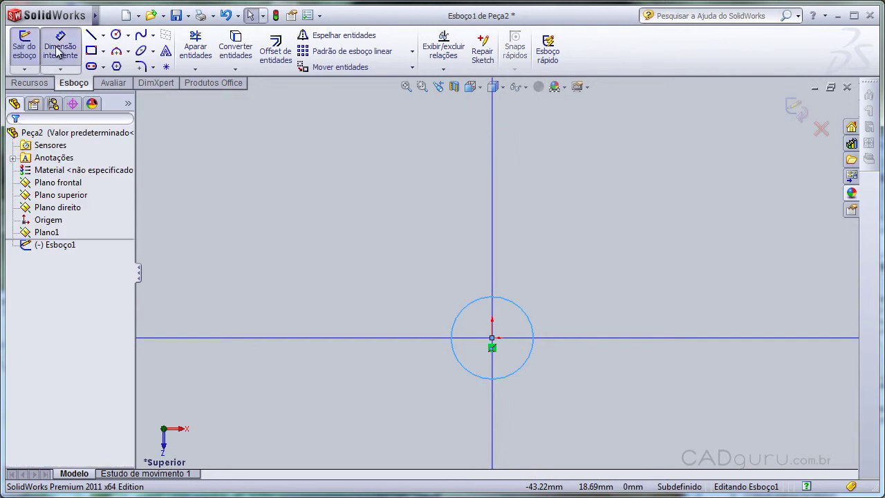
click(457, 316)
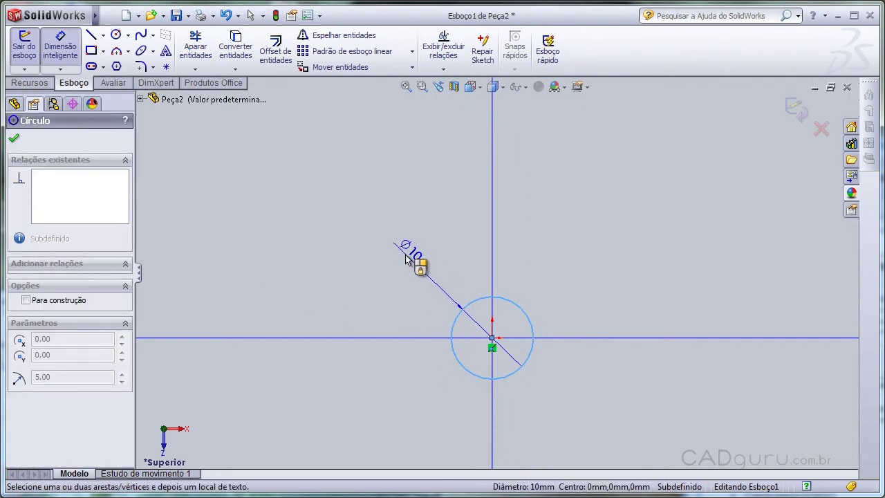
click(406, 257)
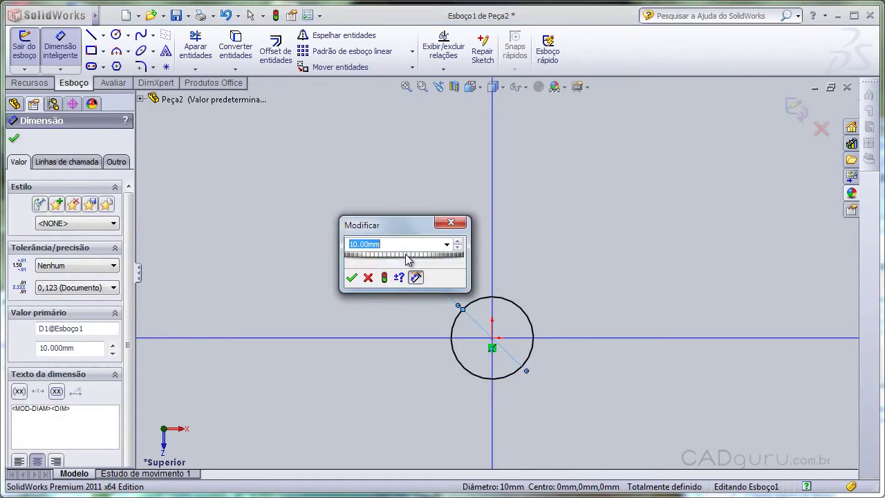
key(Return)
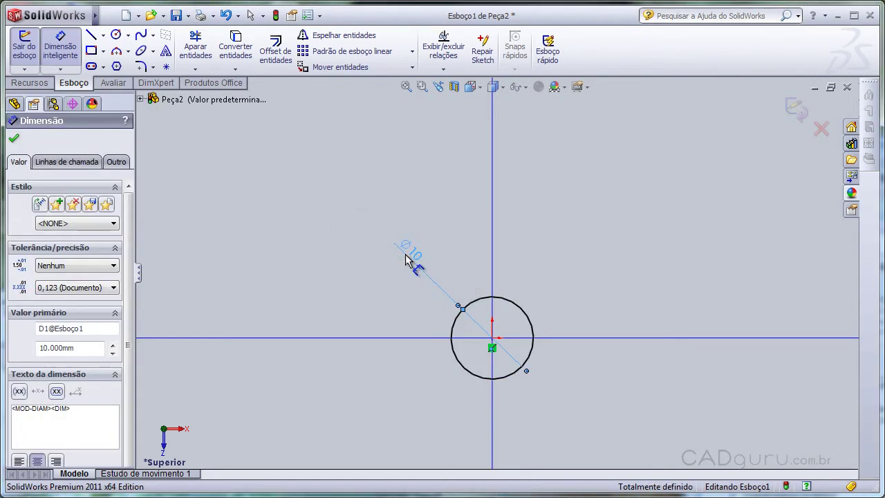
click(612, 223)
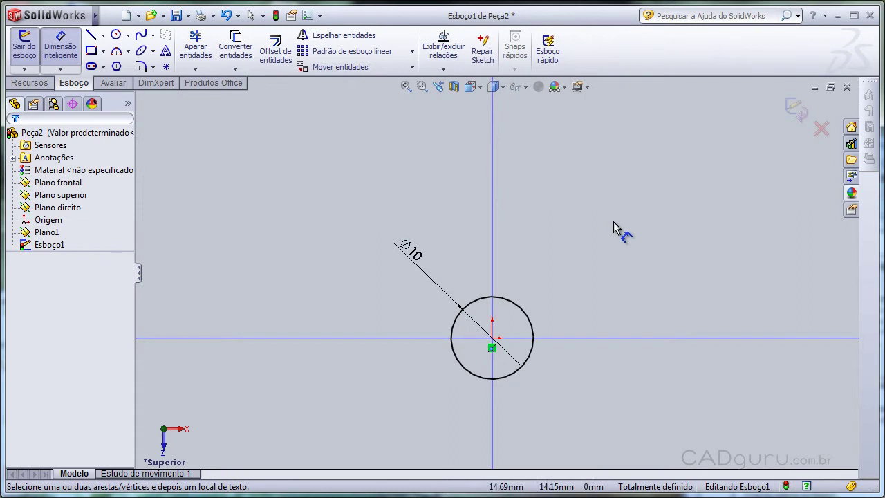
Exit Esboço1, start a new sketch on Plano1 and view it face-on
click(795, 113)
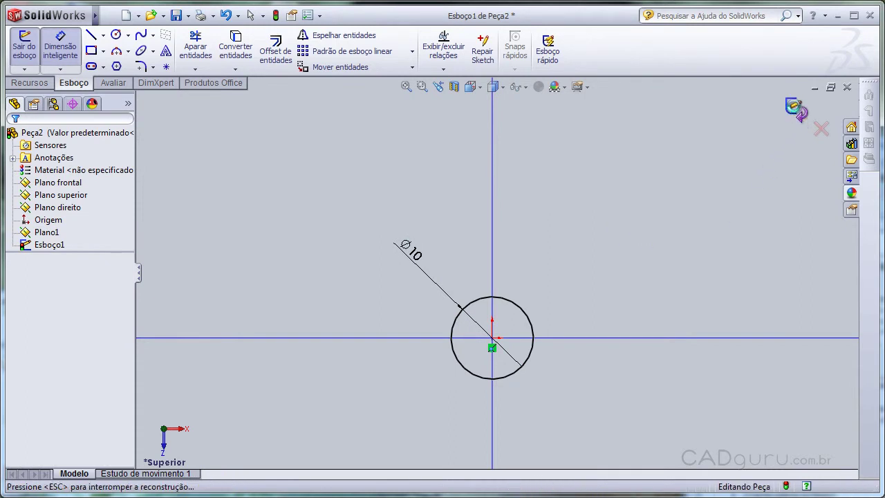
mouse_move(717, 259)
middle_down()
mouse_move(699, 139)
mouse_move(568, 295)
middle_up()
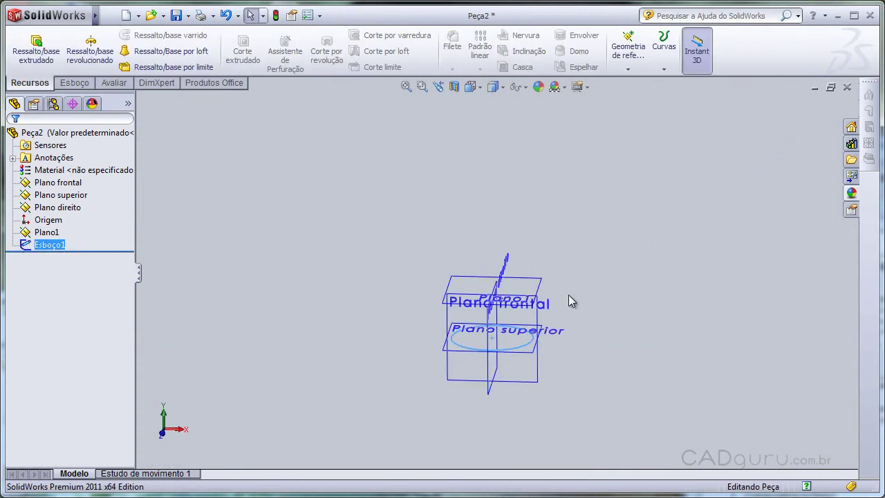
scroll(533, 302, down, 2)
click(529, 275)
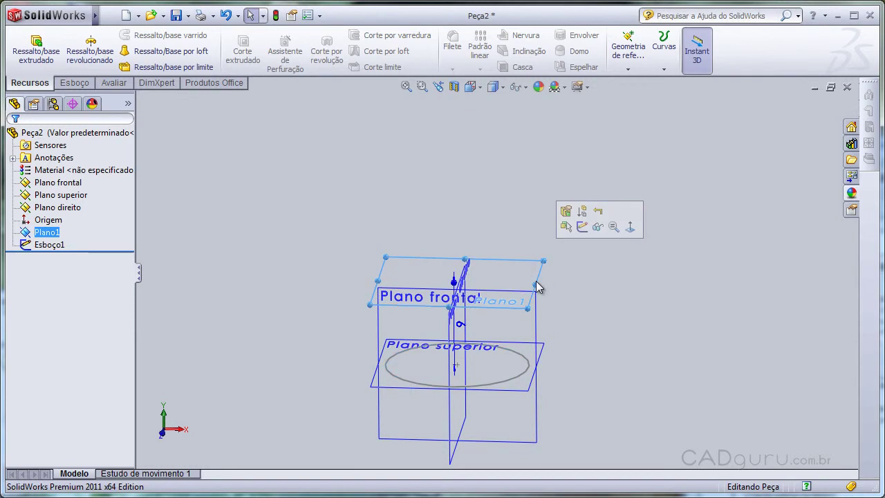
click(582, 228)
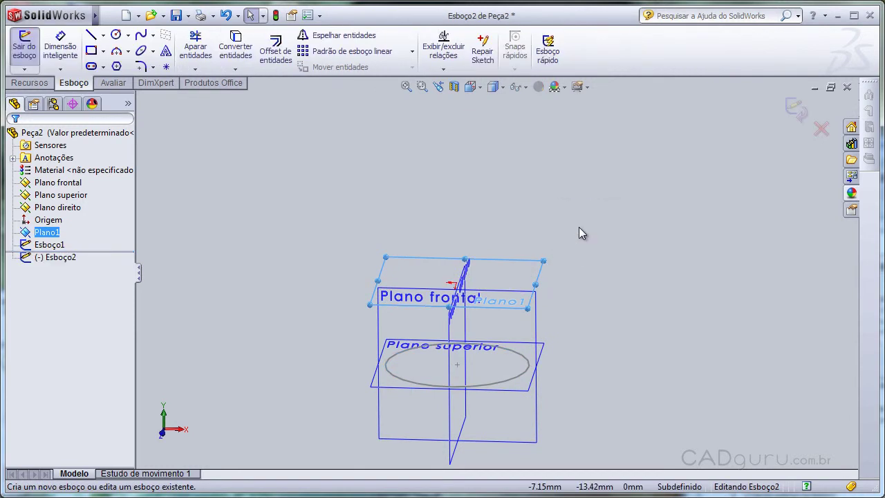
middle_drag(548, 214, 577, 315)
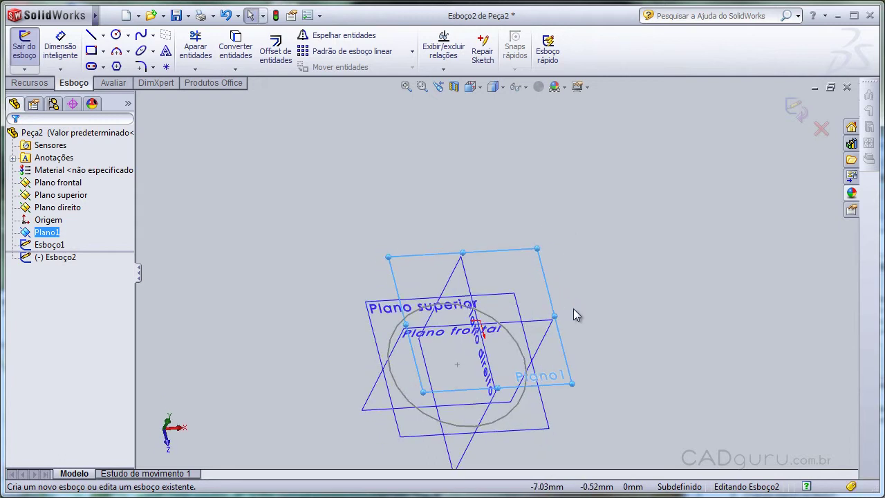
click(473, 87)
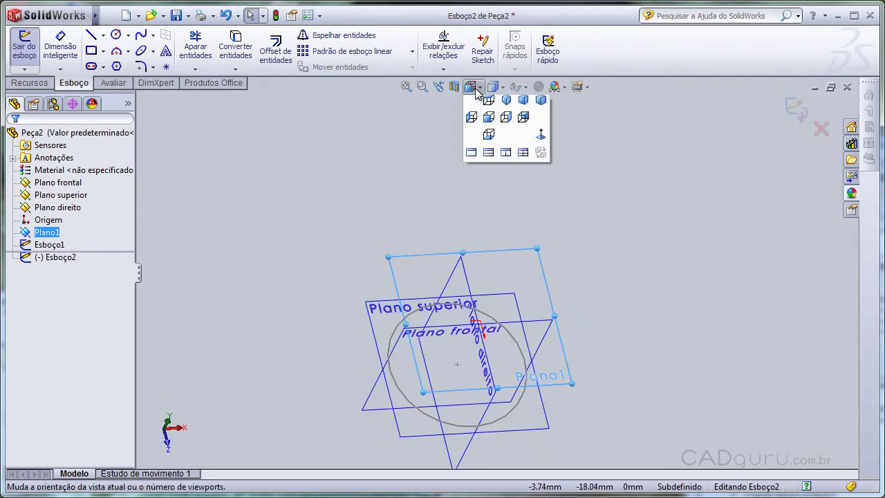
click(541, 139)
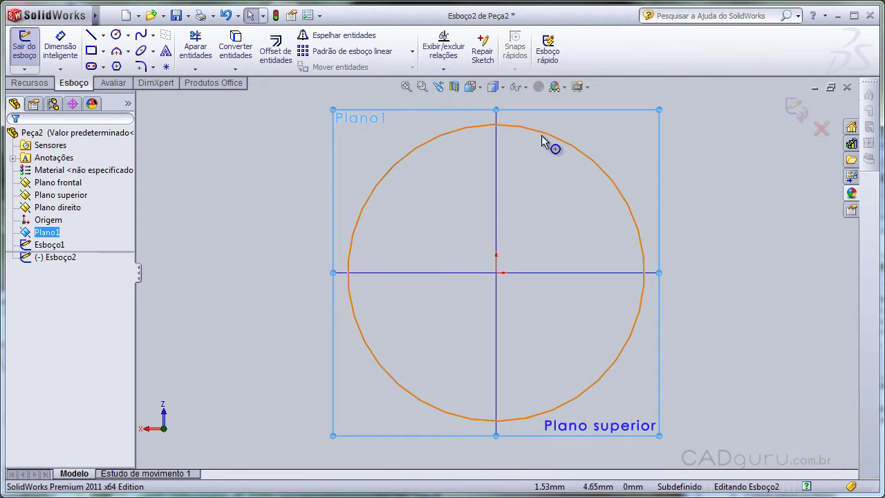
Draw an origin-centred Ø4.5 circle and dimension it at 4.5 mm
click(115, 34)
click(496, 273)
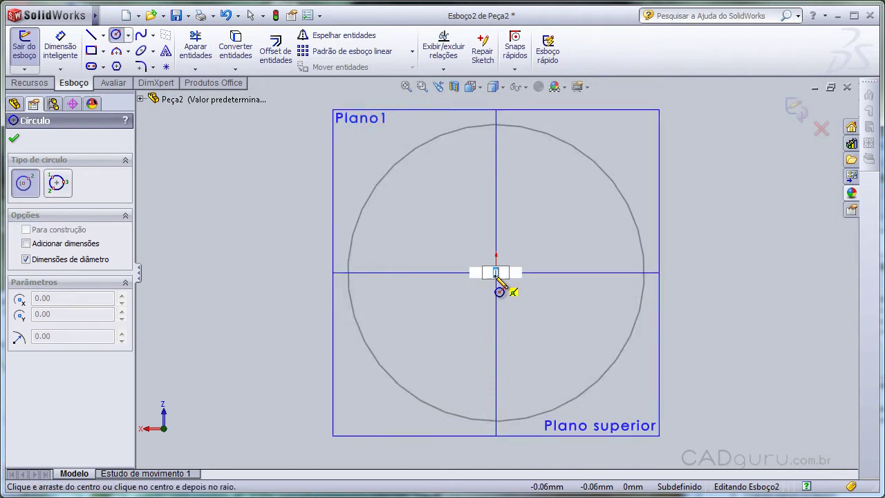
text(4.5)
key(Return)
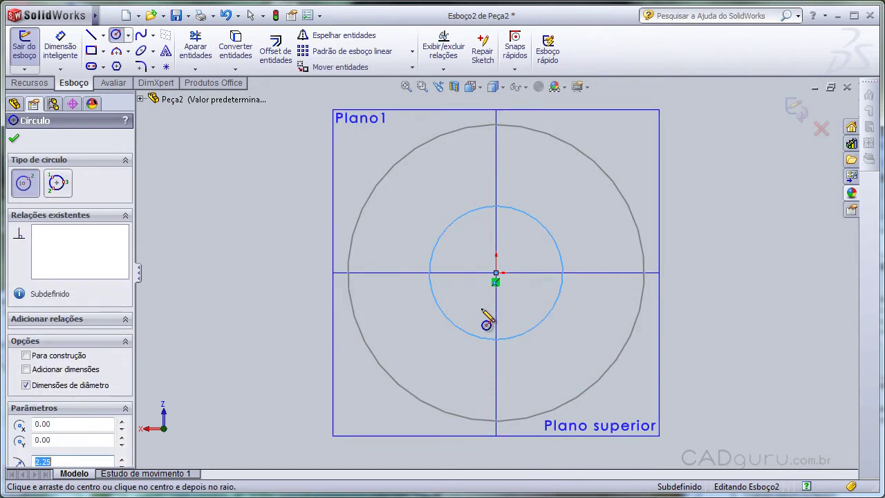
click(57, 61)
click(434, 302)
click(408, 328)
key(Return)
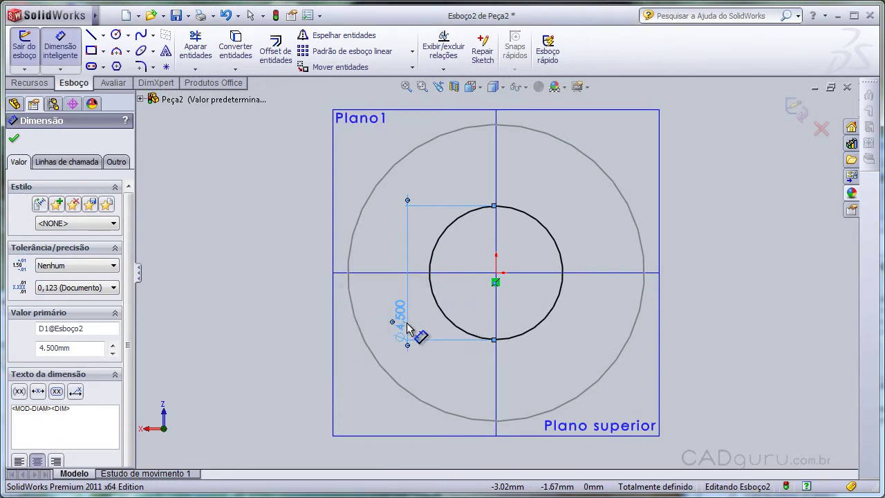
Close Esboço2 and start a new sketch, Esboço3, on Plano frontal
click(804, 108)
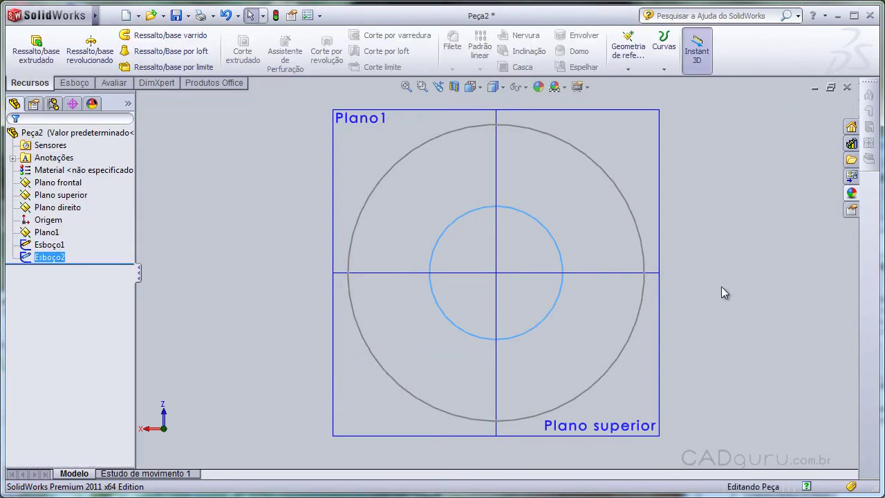
mouse_move(689, 391)
middle_down()
mouse_move(613, 209)
mouse_move(597, 242)
middle_up()
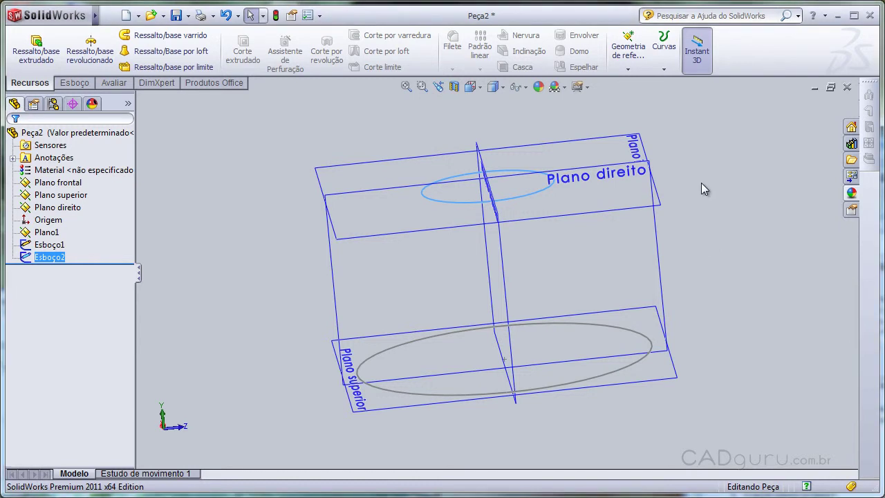
click(649, 232)
mouse_move(695, 237)
middle_down()
mouse_move(619, 236)
mouse_move(607, 251)
middle_up()
click(608, 248)
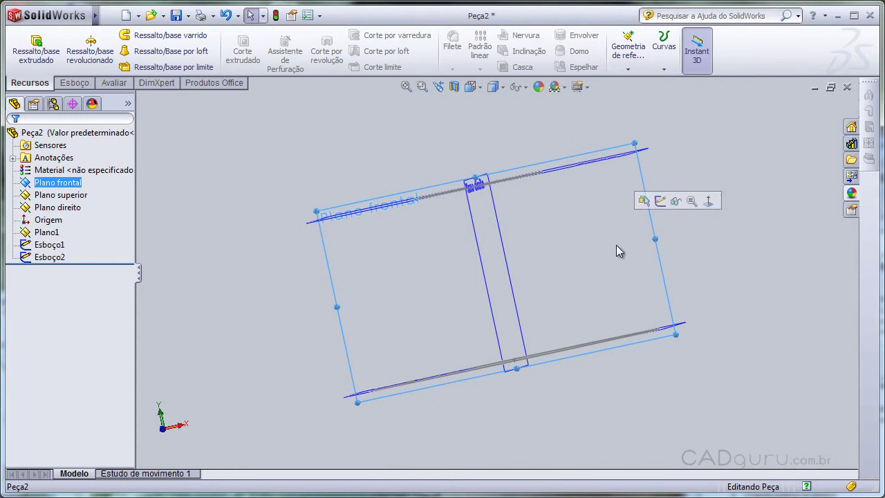
click(659, 202)
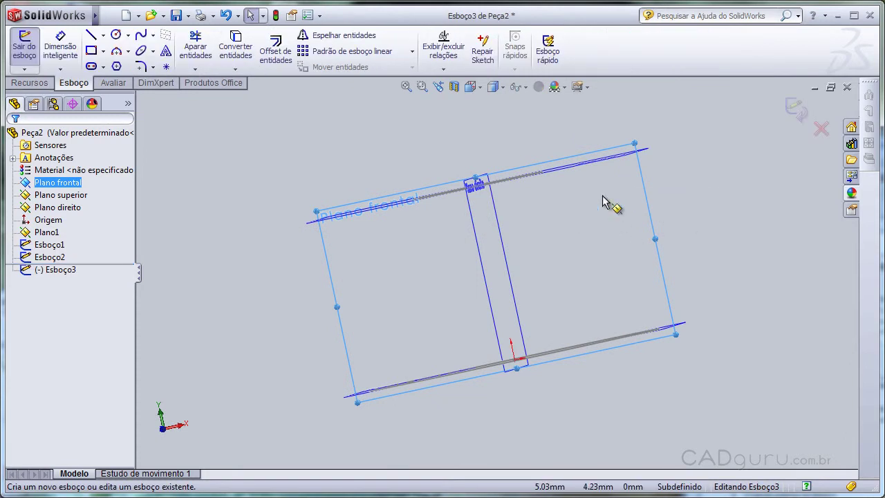
View Esboço3 normal to Plano frontal and zoom out to show the whole plane
click(471, 87)
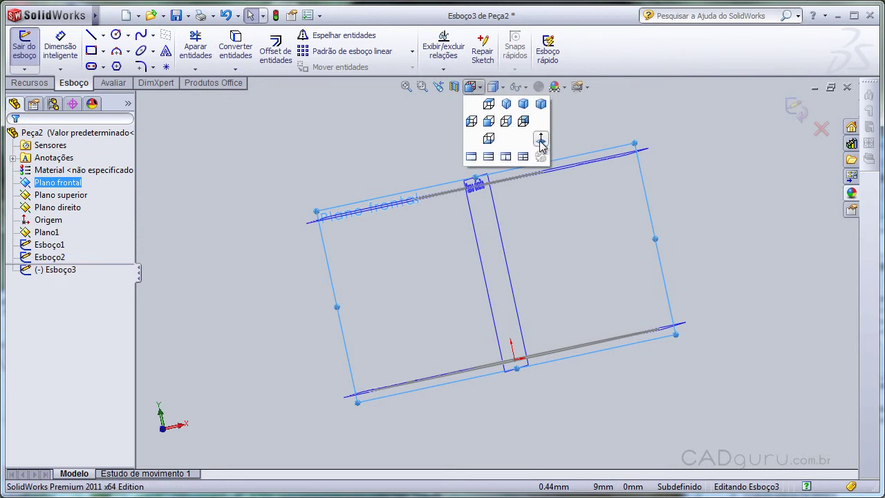
click(540, 141)
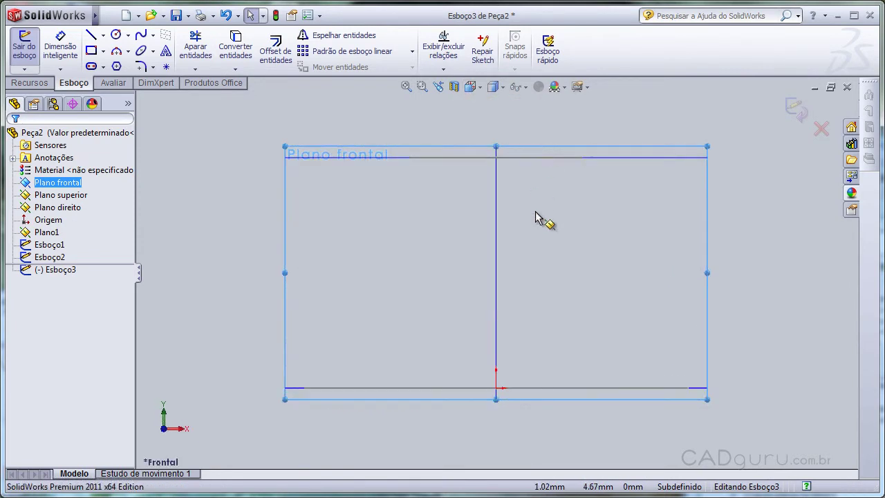
scroll(542, 221, up, 1)
scroll(542, 222, up, 1)
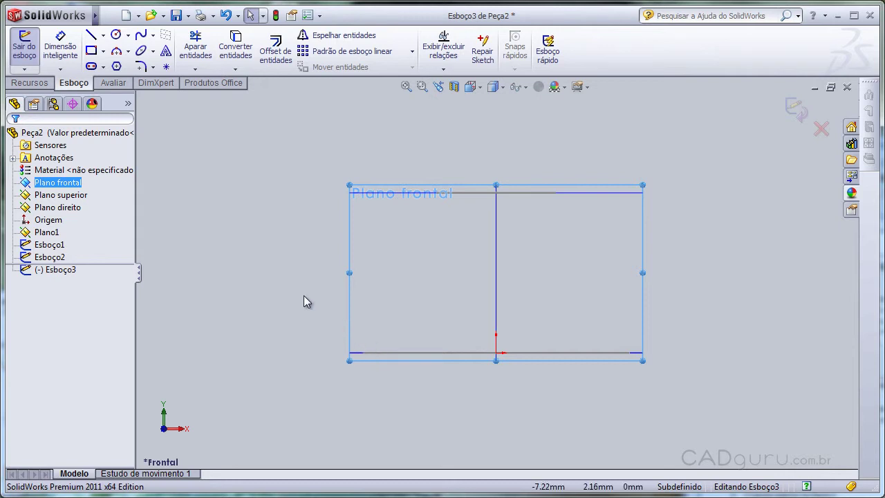
mouse_move(50, 15)
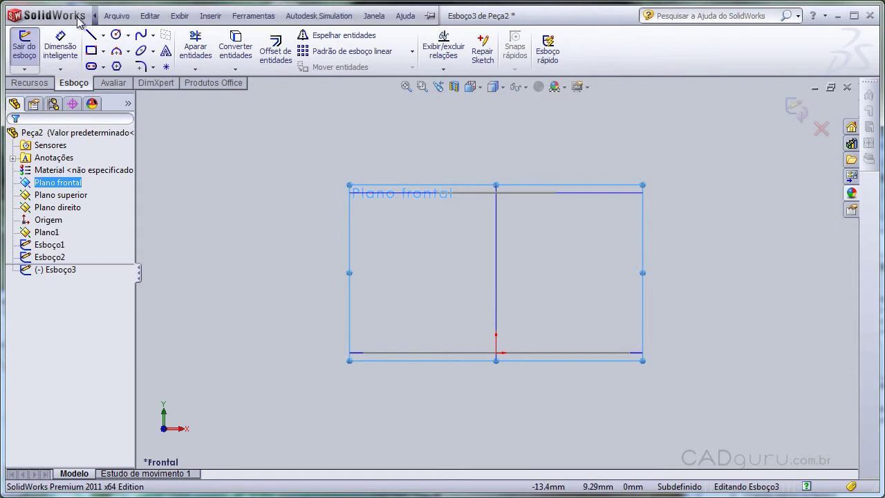
Insert the torneira image from the Desktop as a sketch picture
click(253, 15)
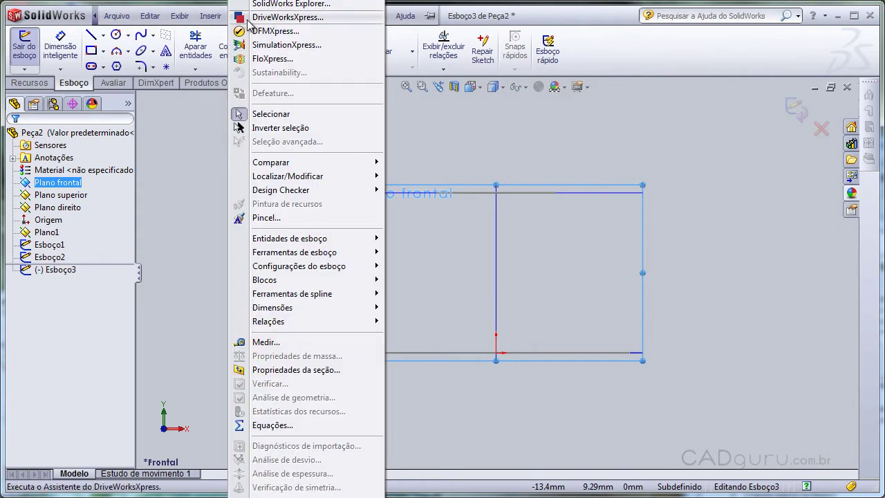
mouse_move(295, 253)
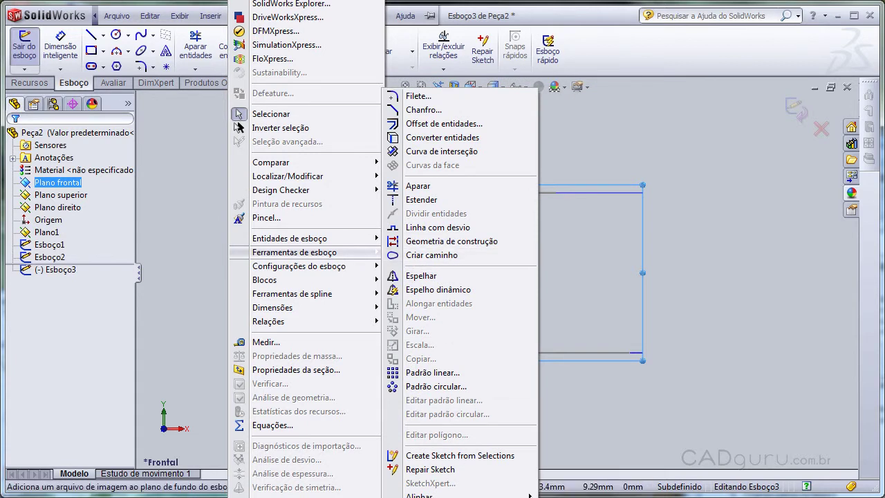
click(449, 492)
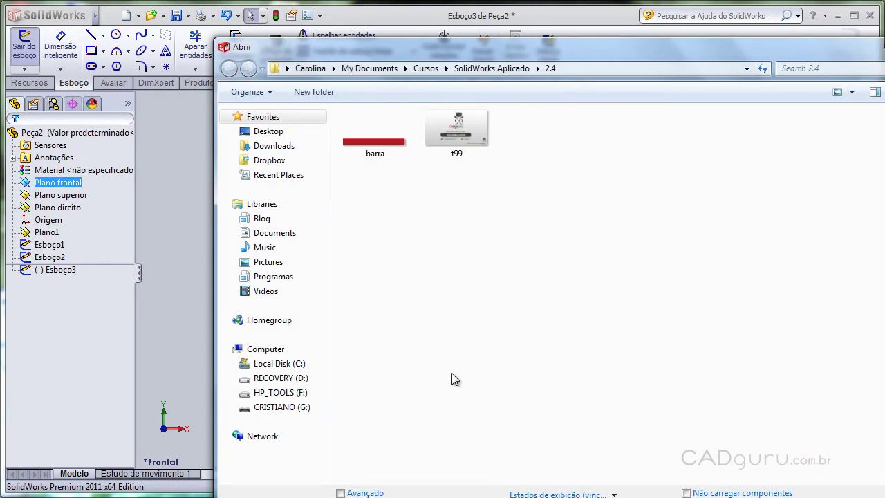
click(268, 134)
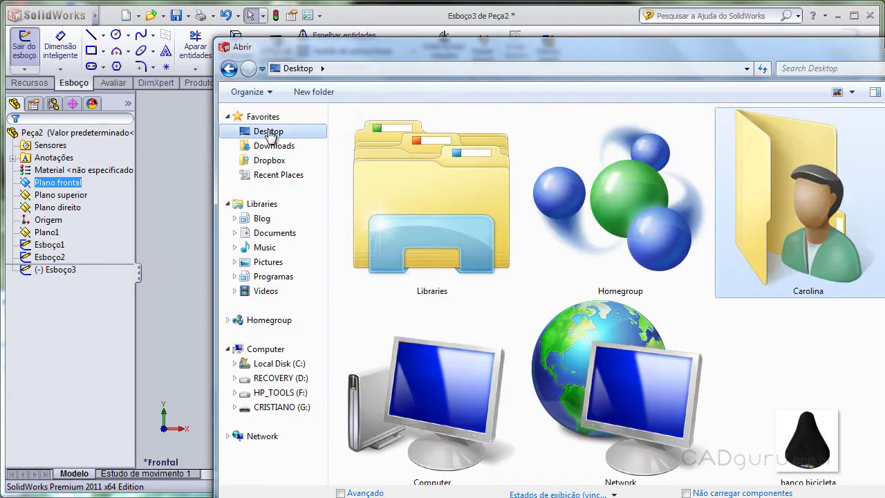
scroll(783, 416, down, 2)
double_click(667, 388)
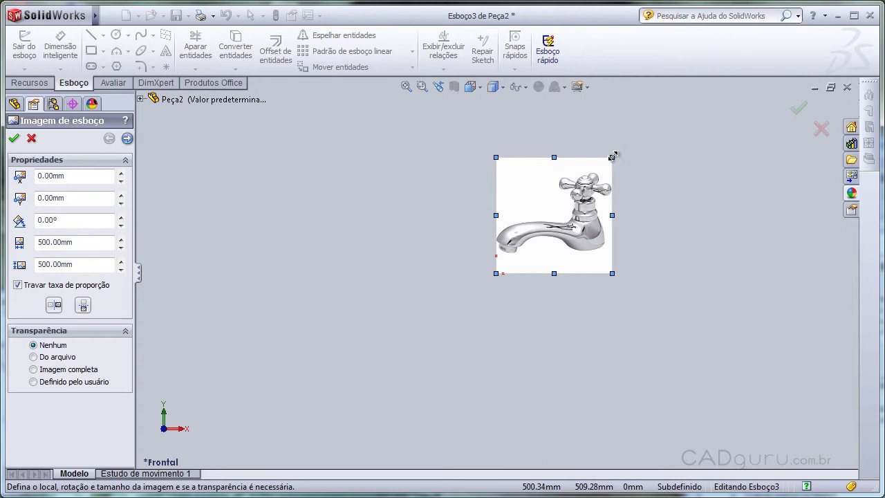
Scale the faucet picture to about 14.16 mm and move it to roughly X -8.68, Y -2.46 mm
drag(612, 157, 499, 275)
scroll(493, 277, down, 3)
scroll(489, 276, down, 3)
scroll(487, 276, down, 3)
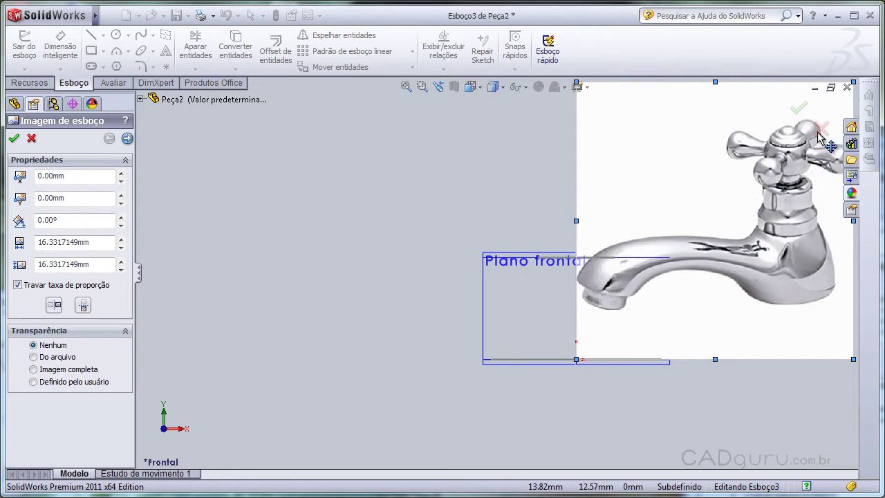
key(z)
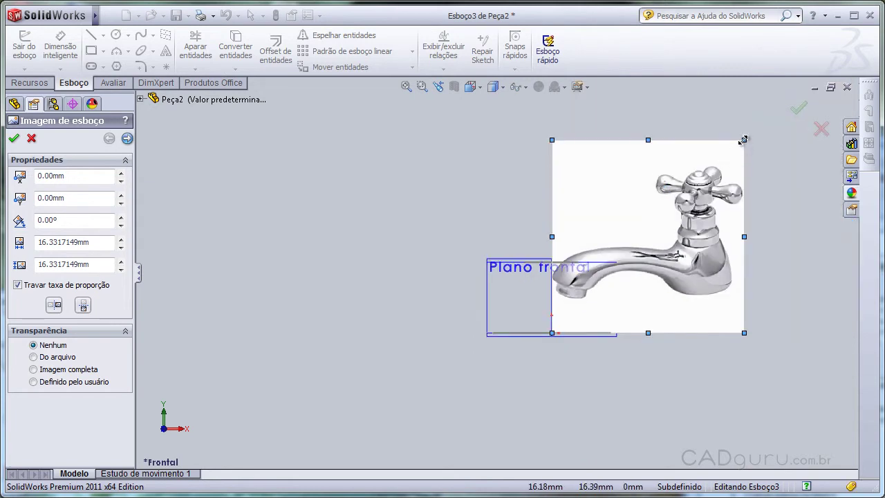
drag(742, 139, 681, 203)
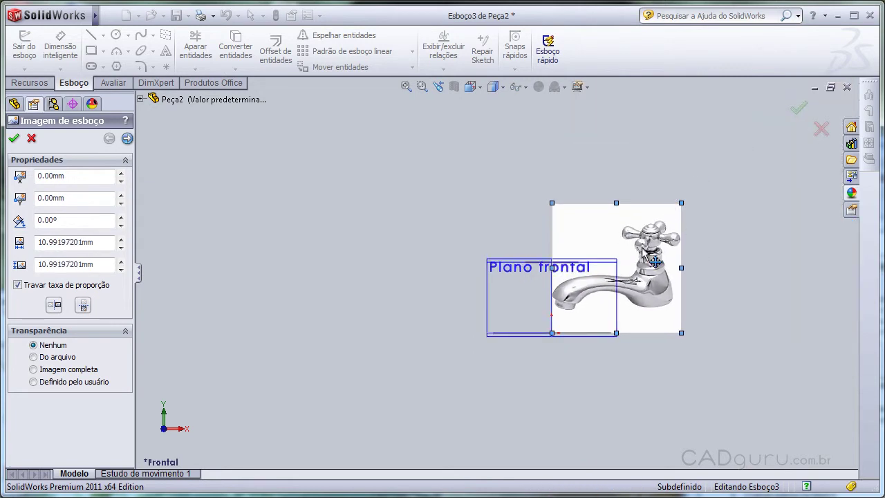
drag(642, 248, 570, 281)
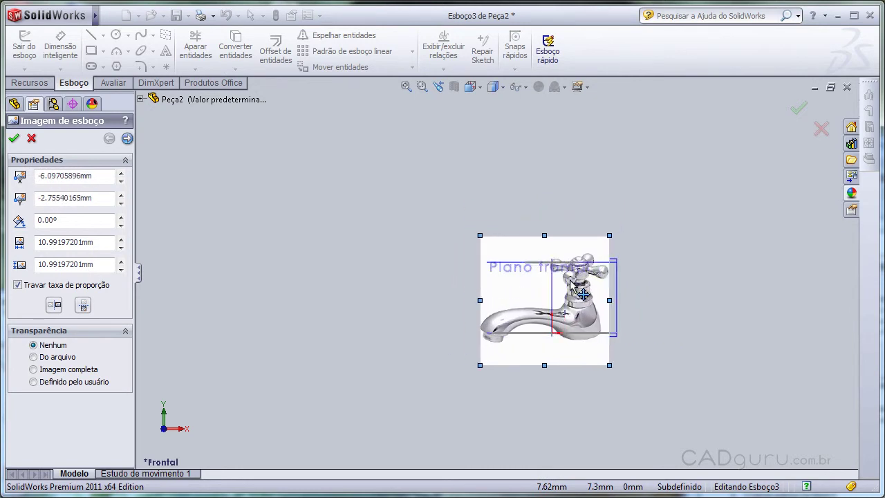
drag(571, 284, 572, 272)
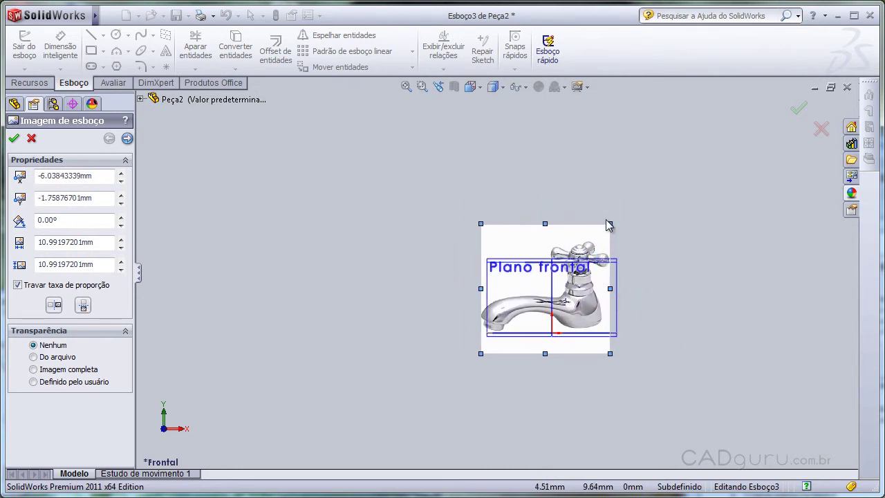
mouse_move(610, 224)
mouse_down()
mouse_move(632, 191)
mouse_move(587, 220)
mouse_up()
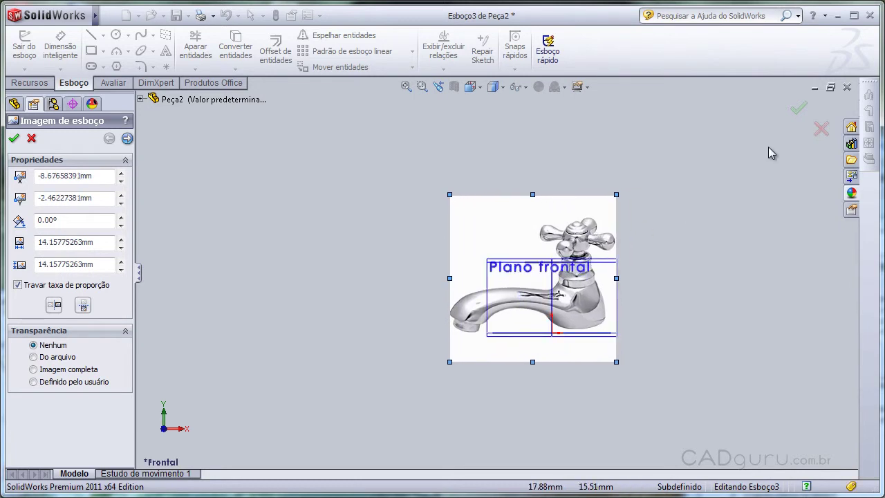
Accept the sketch picture placement and zoom in on the faucet body
click(796, 116)
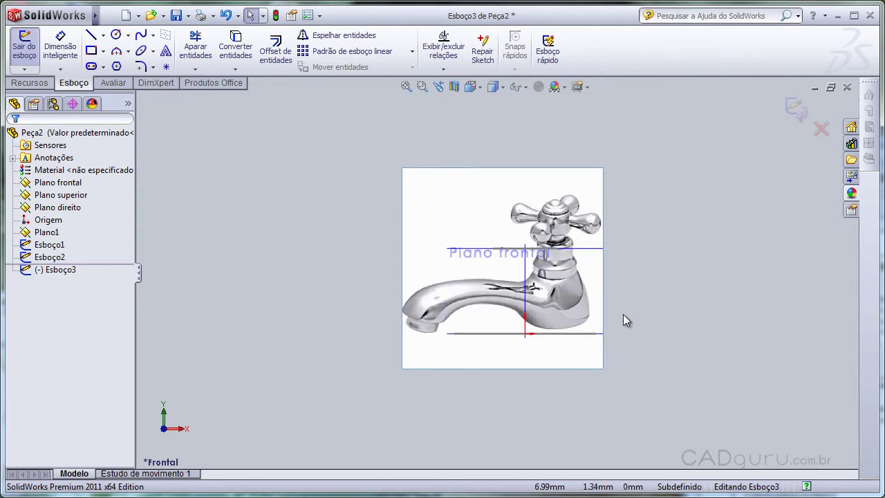
scroll(588, 304, down, 4)
scroll(548, 289, down, 2)
scroll(548, 289, down, 2)
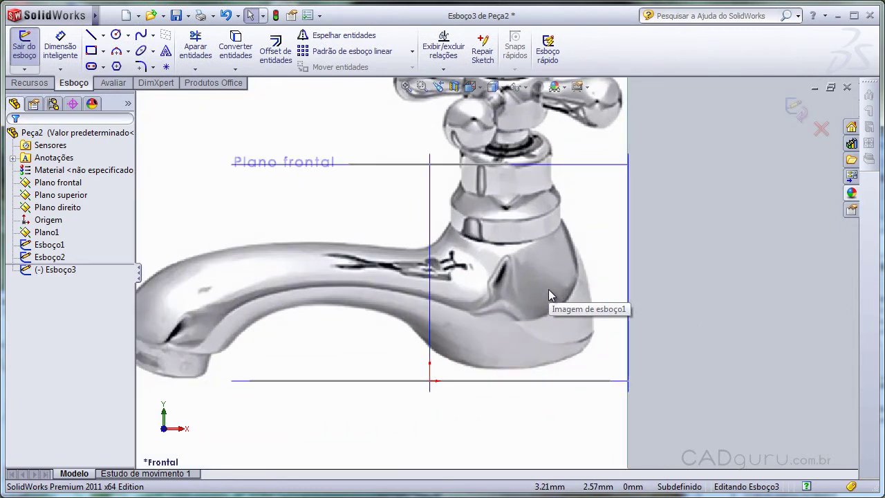
Trace a spline along the faucet body's right edge from below the handle to the base line
click(141, 34)
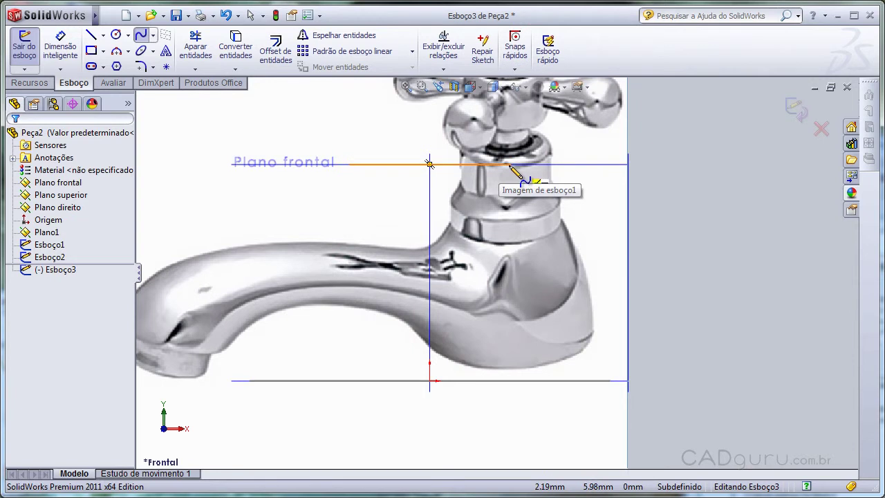
click(511, 166)
click(520, 176)
click(530, 186)
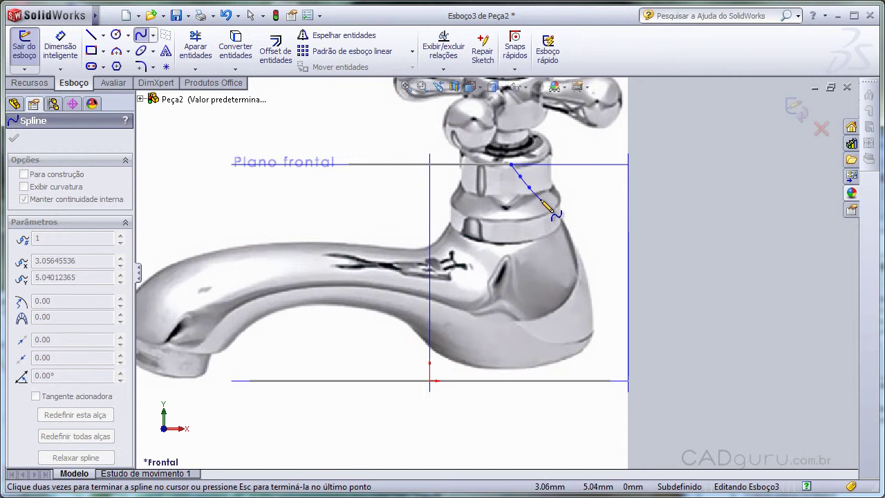
click(550, 209)
click(560, 221)
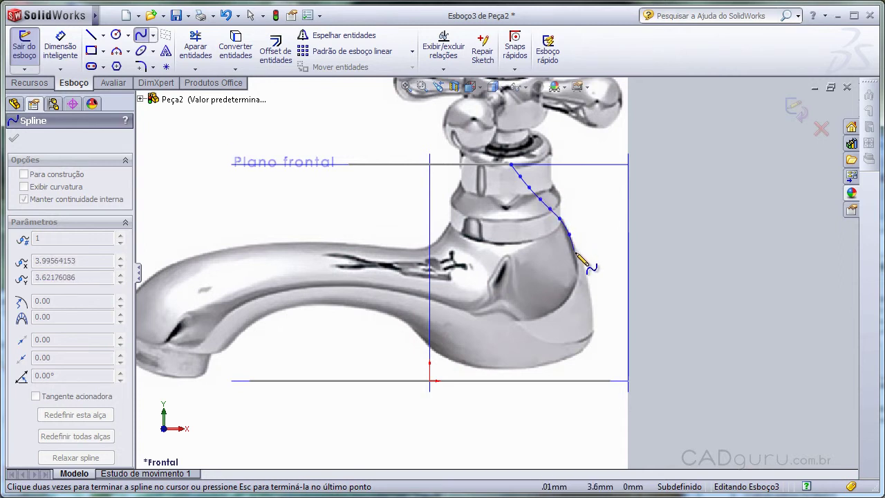
click(578, 255)
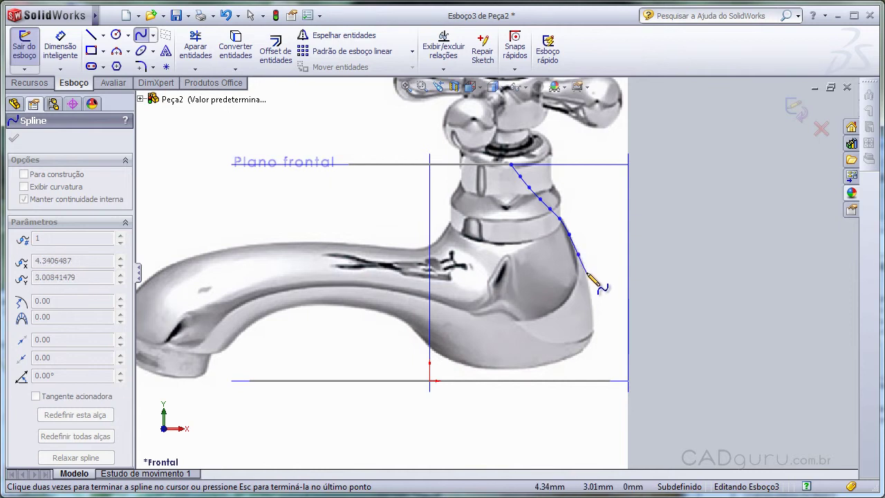
click(587, 273)
click(592, 294)
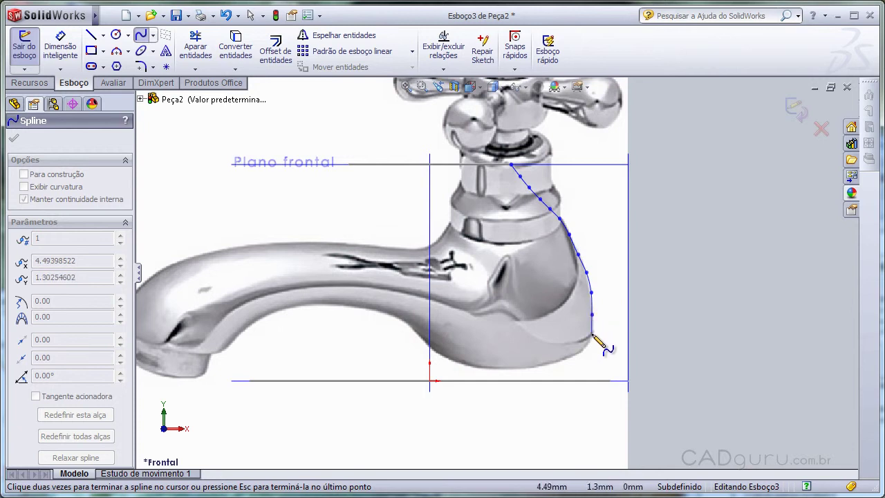
click(600, 365)
click(611, 380)
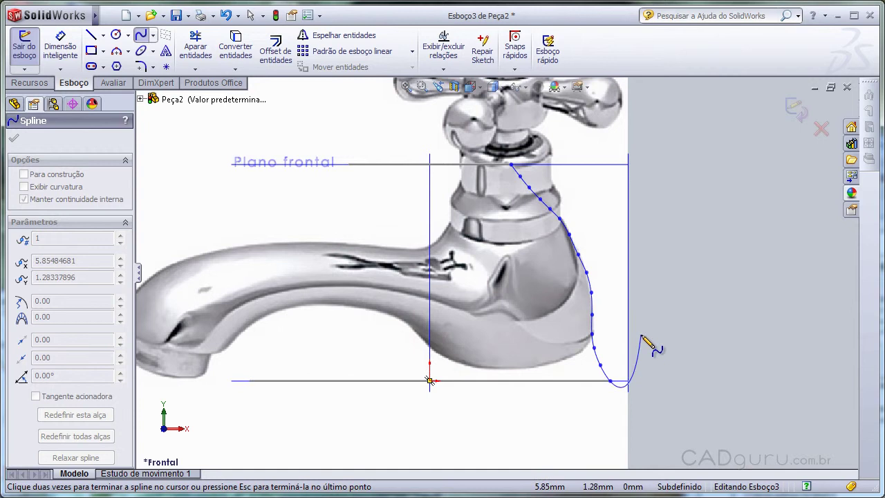
key(Escape)
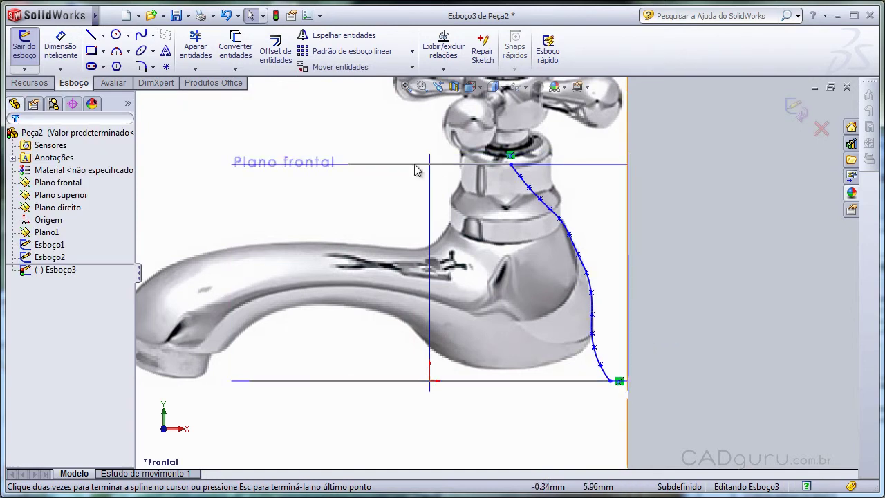
Delete the faucet sketch picture from Esboço3, keeping only the traced body spline
key(Delete)
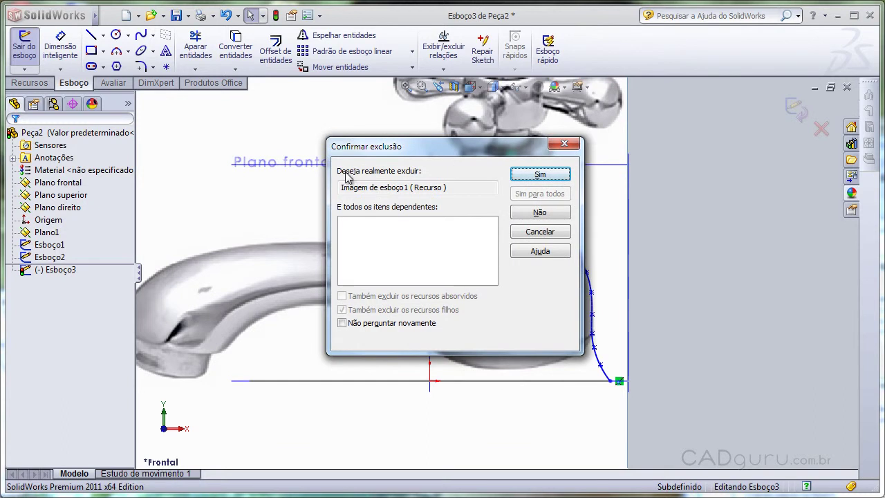
click(529, 179)
scroll(650, 204, down, 3)
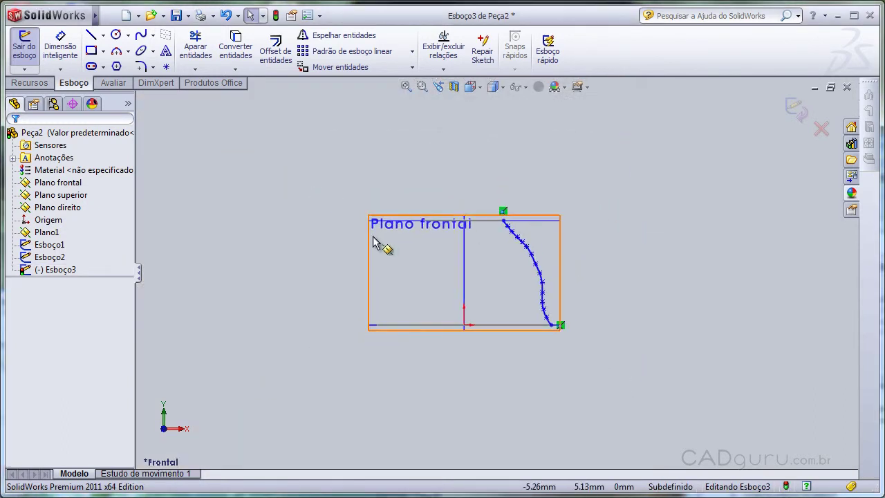
scroll(373, 240, up, 2)
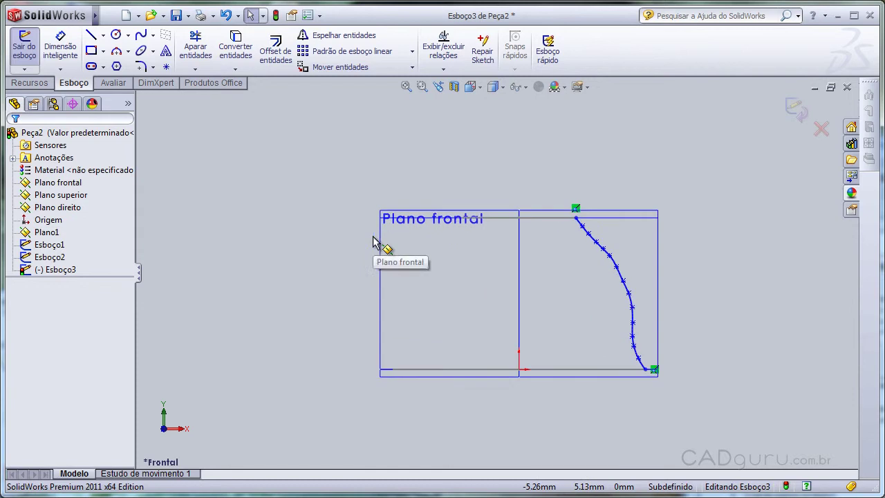
Draw a vertical infinite-length construction line through the origin to serve as the revolve axis
click(91, 36)
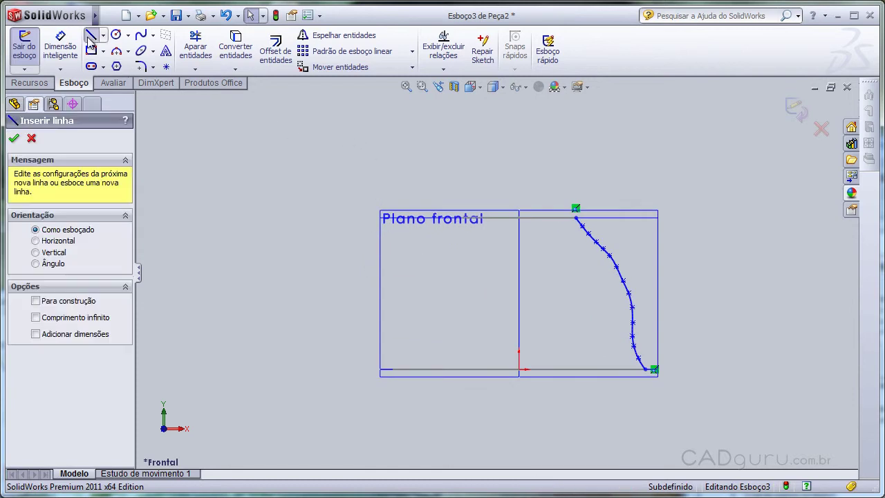
click(71, 320)
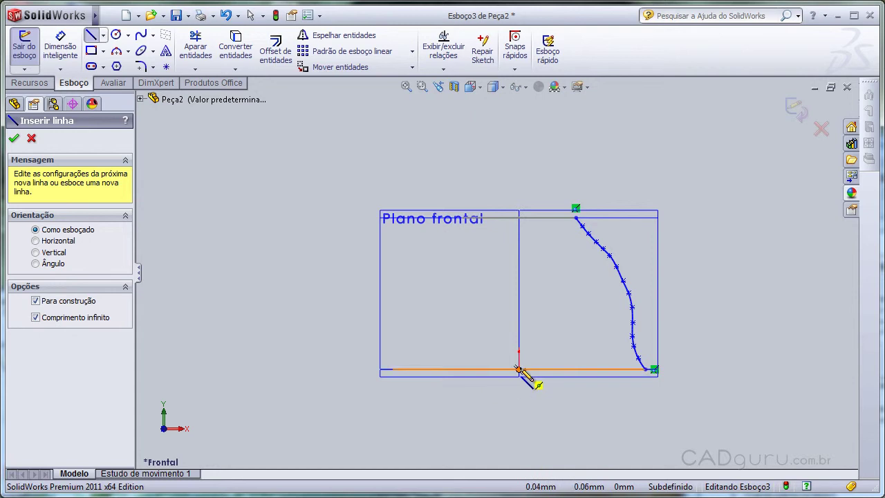
click(519, 369)
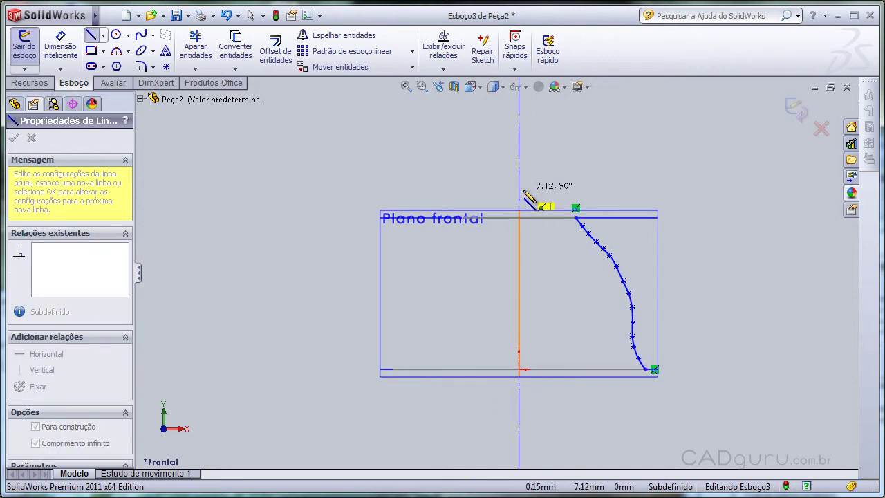
click(524, 194)
key(Escape)
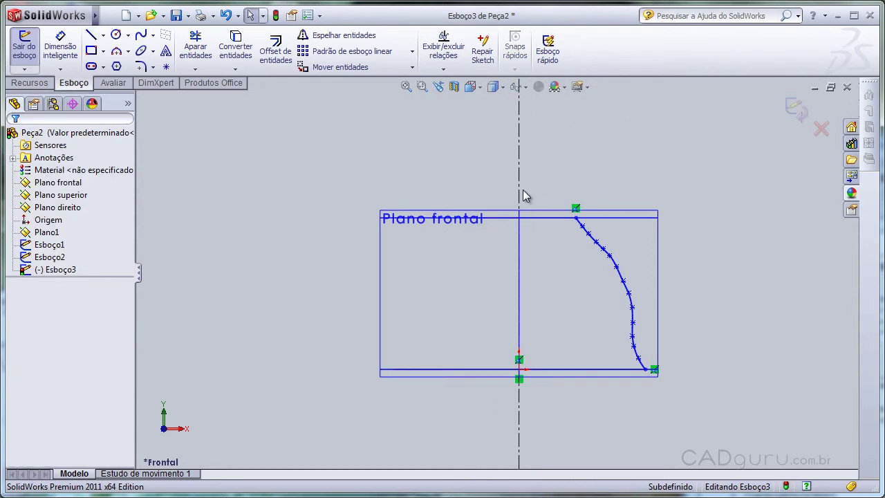
Mirror the traced body spline across the vertical centerline
click(372, 40)
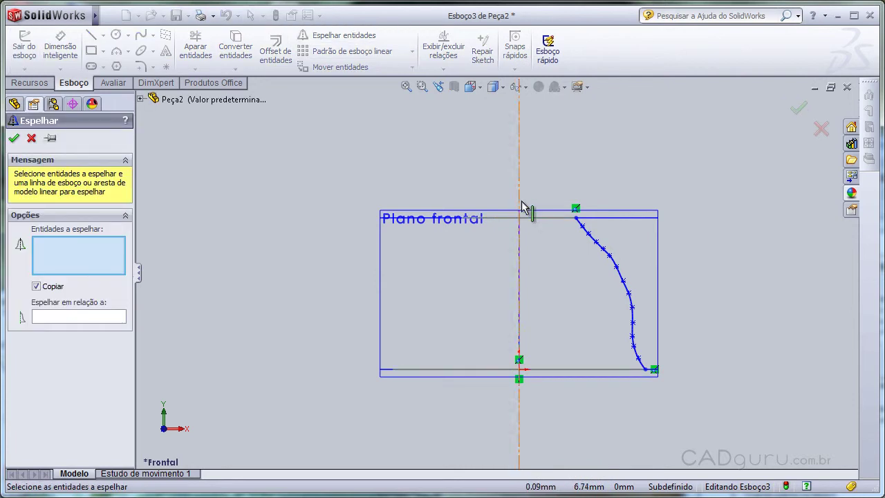
click(597, 243)
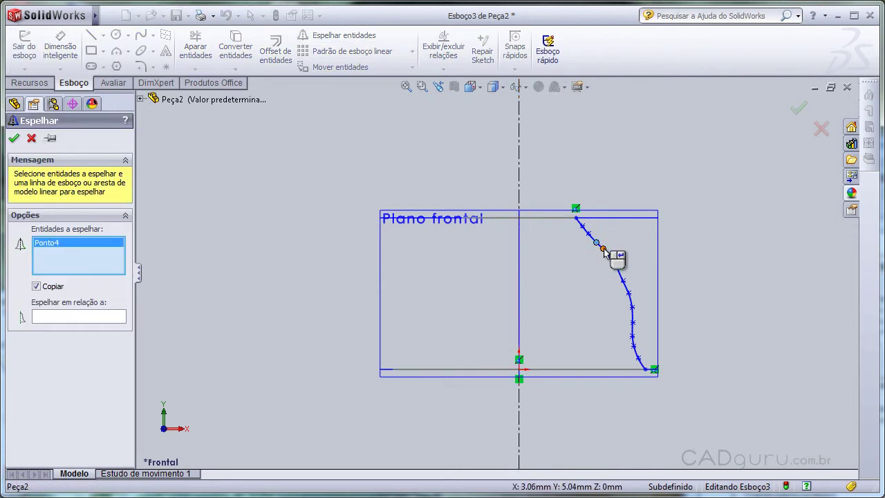
key(Escape)
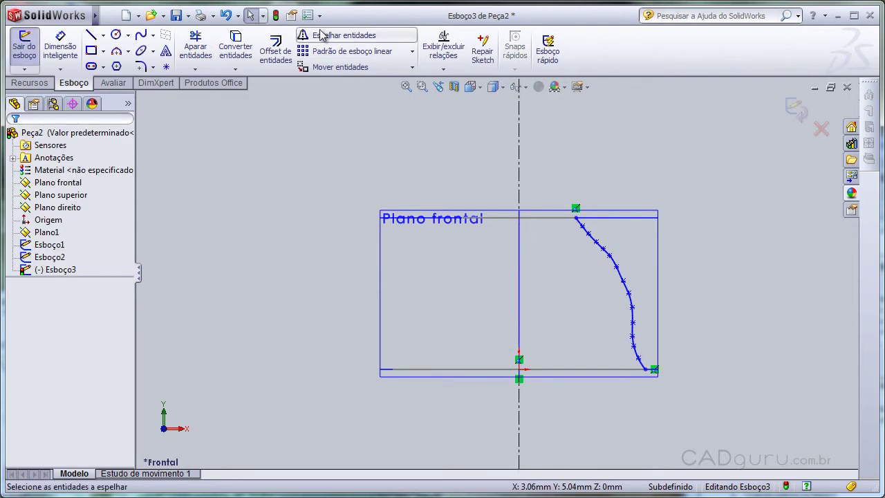
click(325, 36)
drag(548, 180, 674, 413)
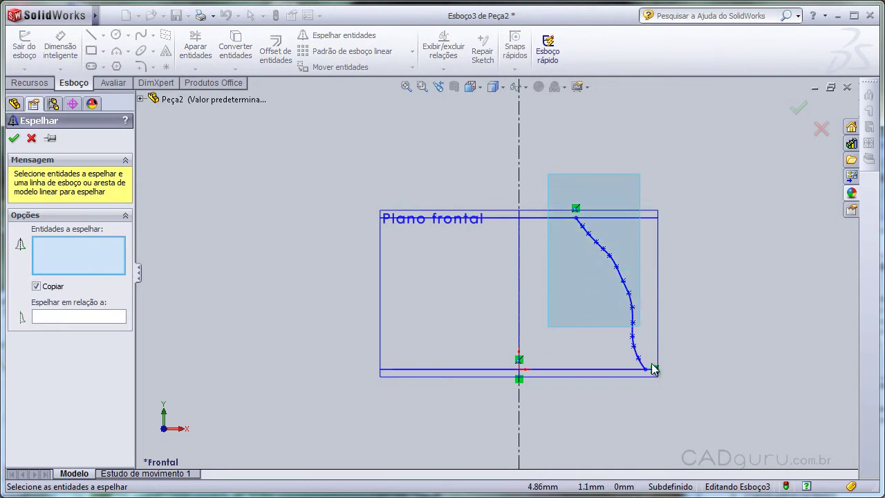
right_click(674, 412)
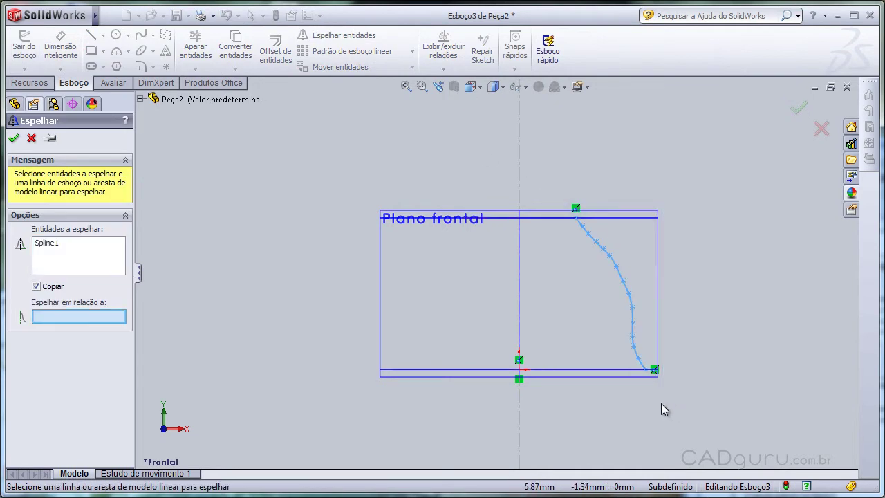
click(520, 400)
right_click(521, 399)
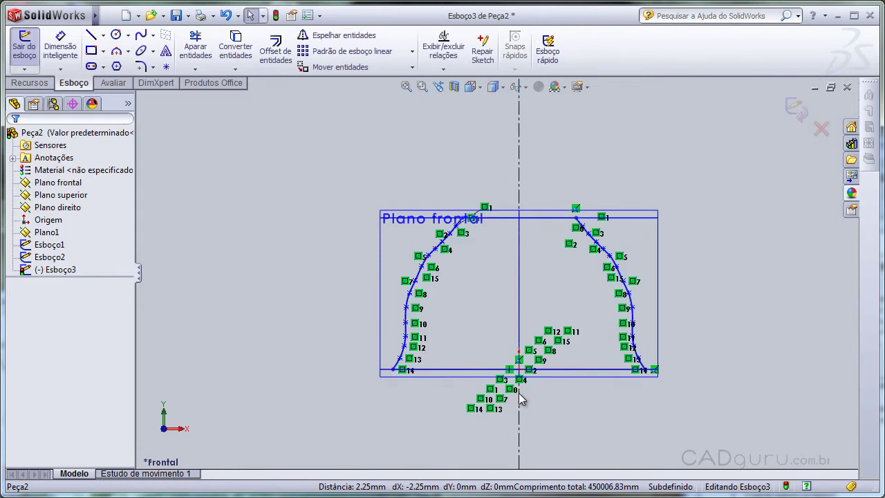
Close Esboço3 and orbit the view to inspect both profile curves in 3D
middle_drag(668, 250, 706, 273)
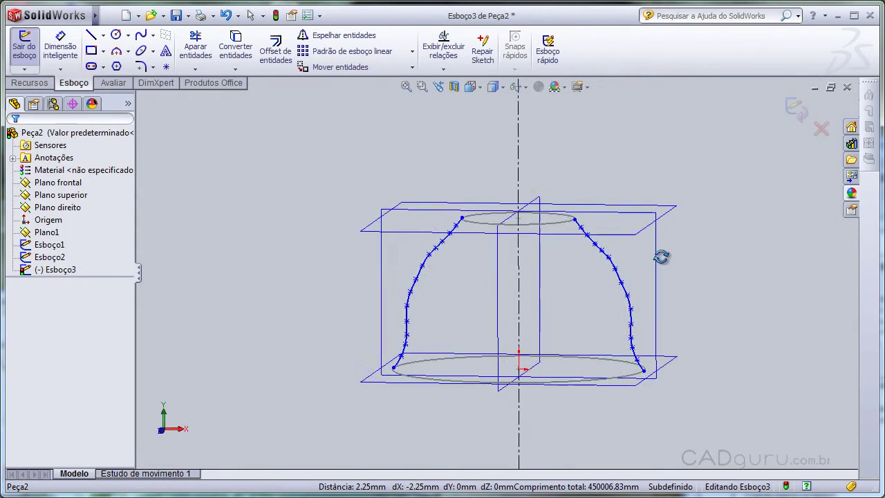
click(795, 114)
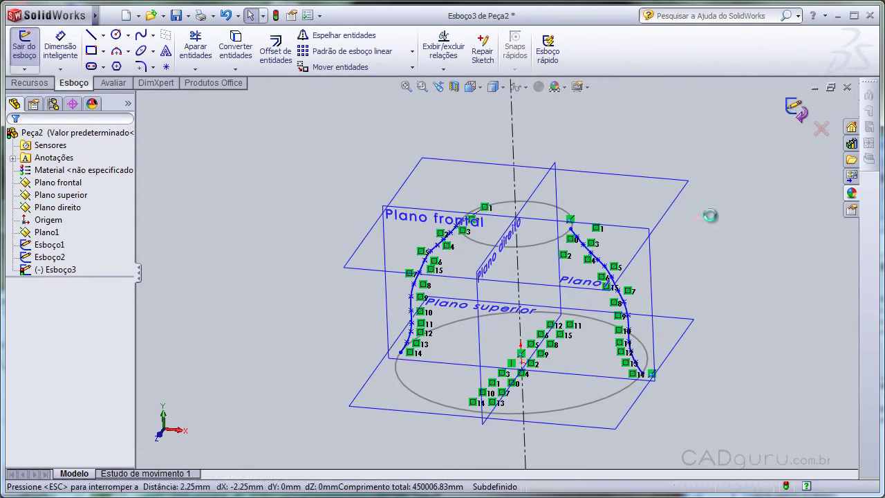
mouse_move(687, 253)
middle_down()
mouse_move(703, 224)
mouse_move(708, 230)
middle_up()
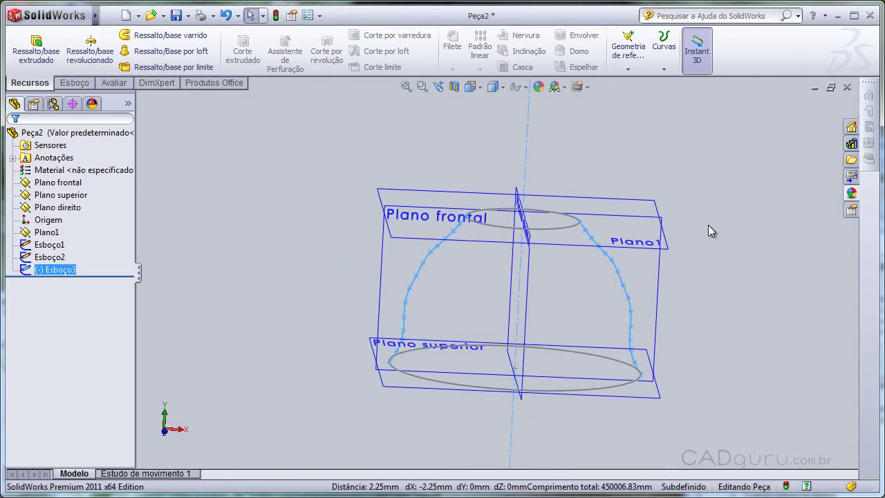
key(Left)
key(Left)
key(Left)
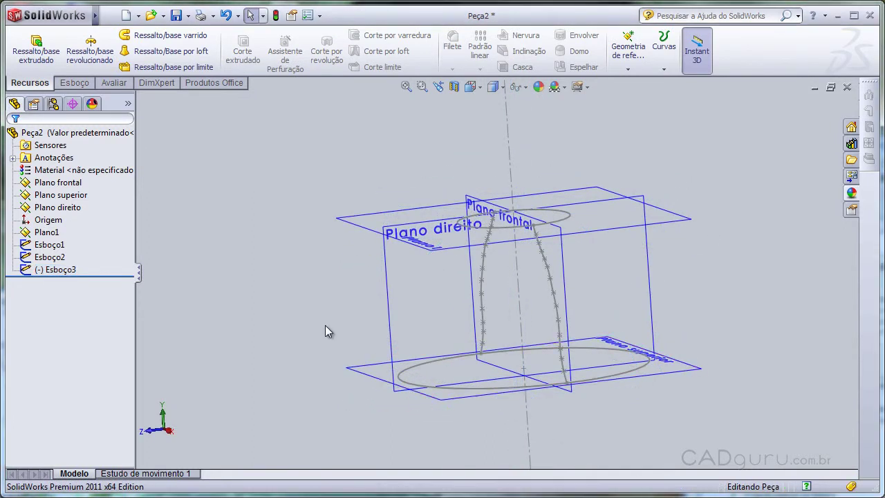
click(72, 270)
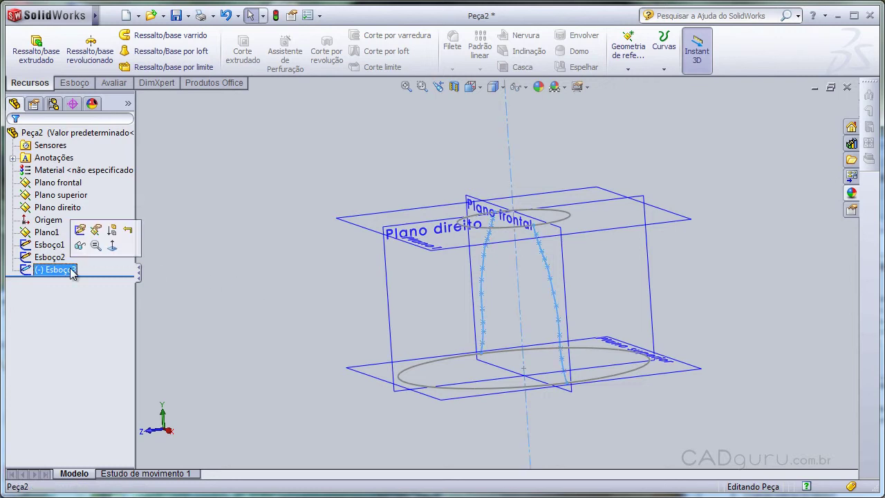
mouse_move(470, 276)
middle_down()
mouse_move(585, 255)
mouse_move(454, 263)
mouse_move(484, 300)
middle_up()
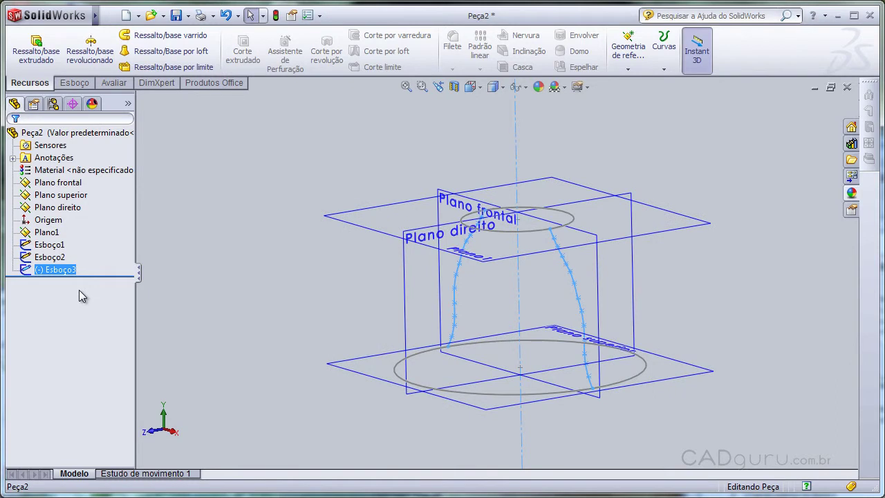
Paste the profile curves onto Plano direito as Esboço6, giving four curves around the dome
click(419, 295)
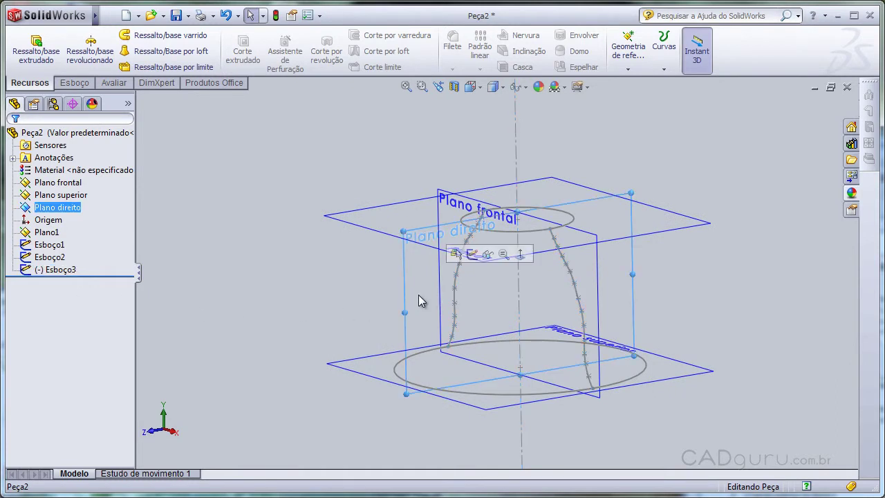
key(ctrl+v)
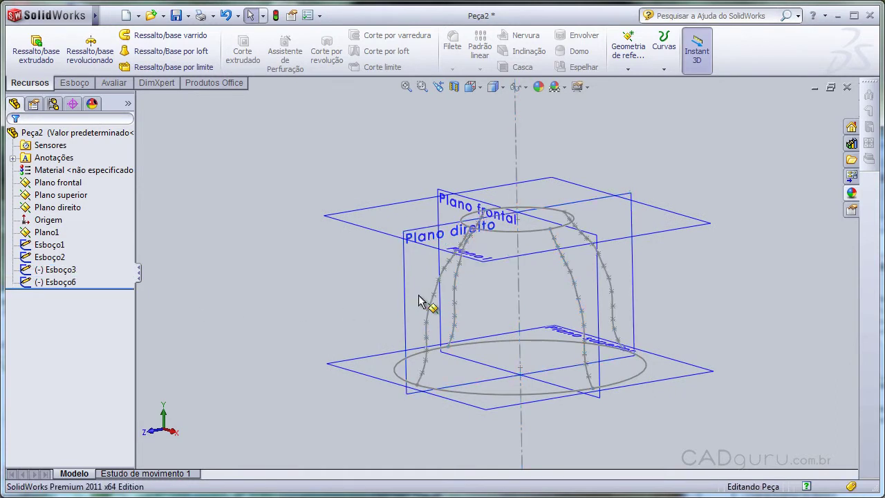
mouse_move(657, 288)
middle_down()
mouse_move(645, 260)
mouse_move(331, 265)
mouse_move(317, 277)
mouse_move(314, 312)
middle_up()
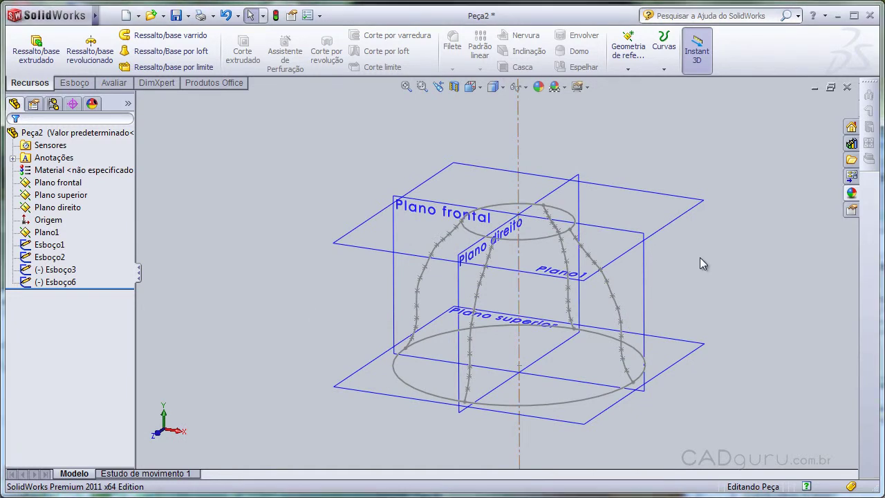
click(578, 186)
mouse_move(578, 185)
middle_down()
mouse_move(667, 293)
mouse_move(689, 302)
middle_up()
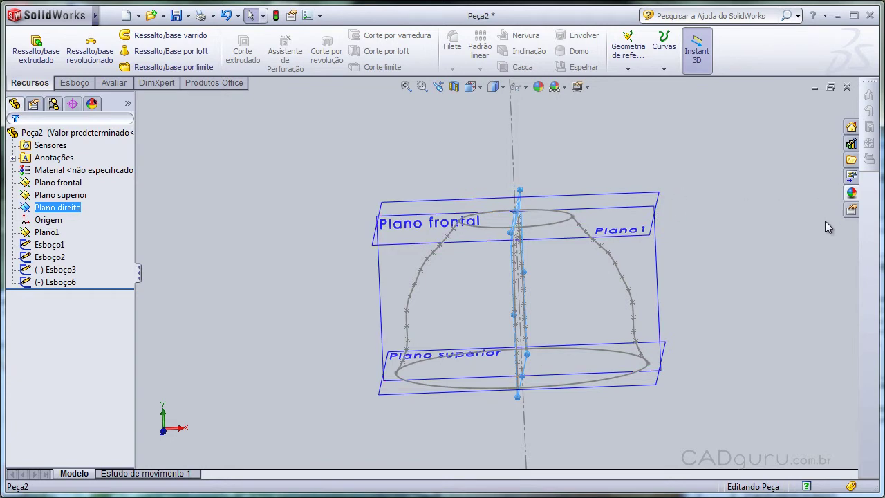
middle_drag(720, 277, 674, 296)
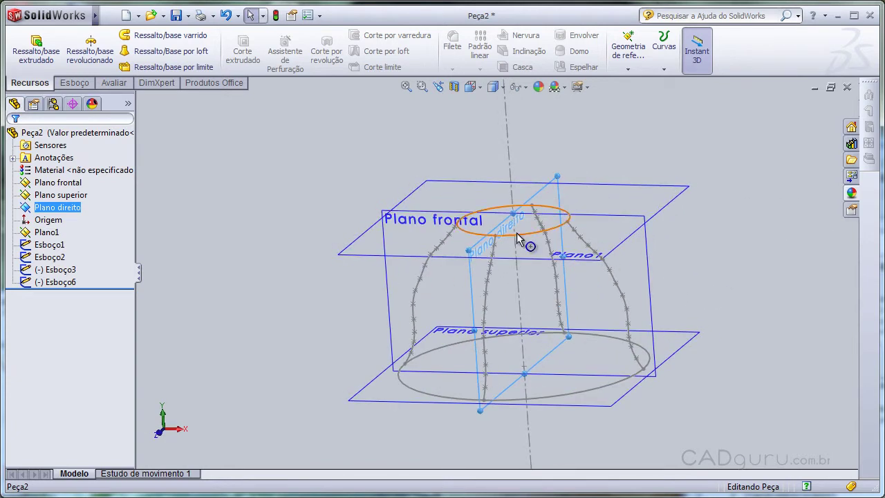
Add reference plane Plano2 at a 2 mm offset from Plano direito
click(631, 69)
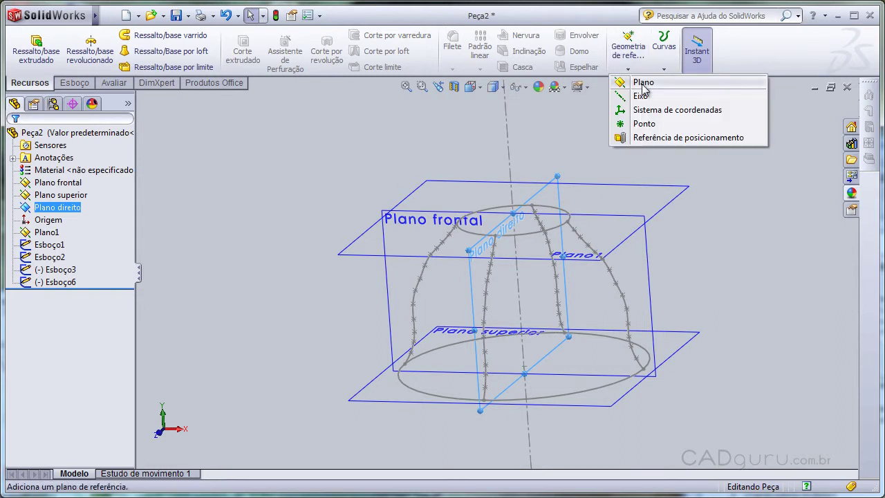
click(643, 83)
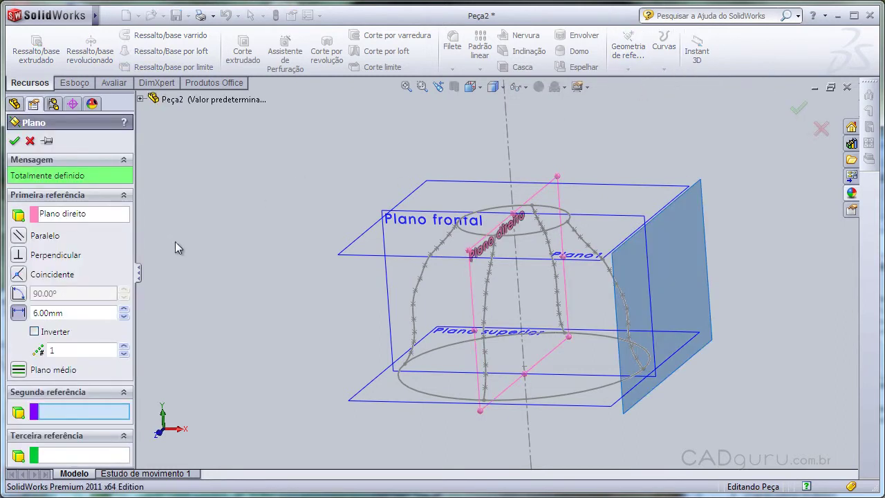
click(92, 313)
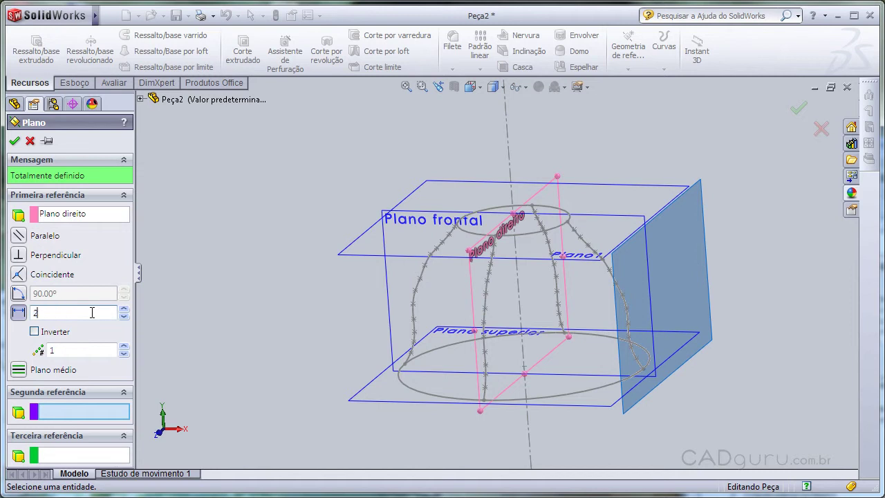
text(2)
mouse_move(450, 352)
middle_down()
mouse_move(510, 320)
mouse_move(510, 312)
mouse_move(472, 313)
middle_up()
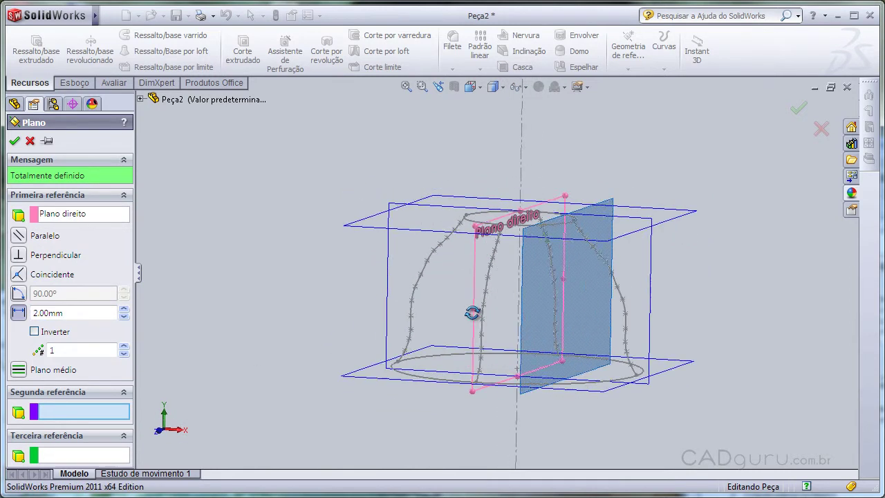
click(799, 108)
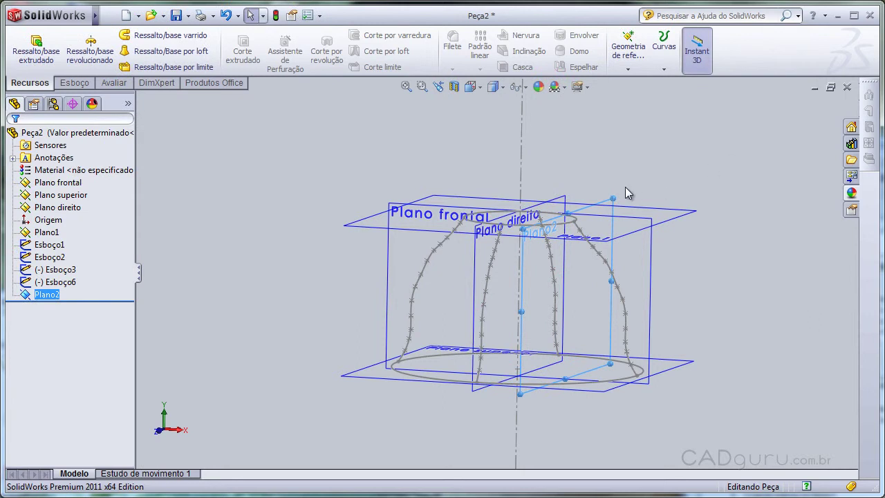
Start a new sketch on Plano2 viewed normal to the screen
right_click(605, 207)
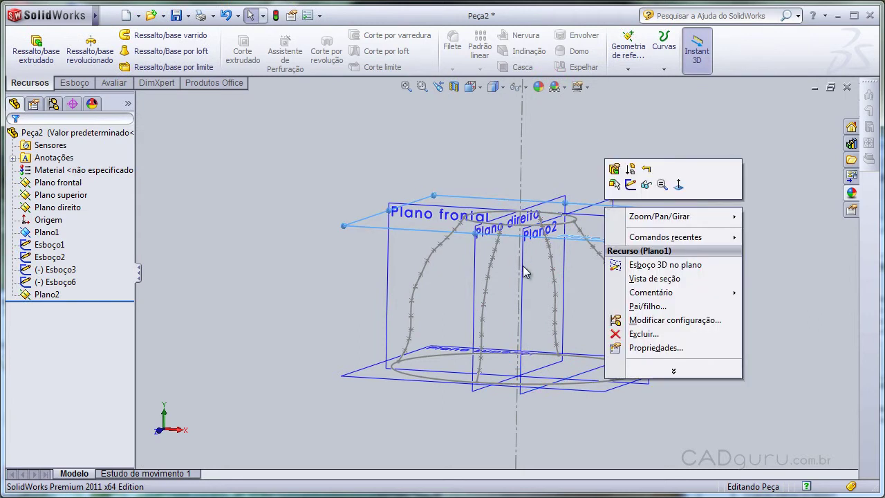
click(527, 273)
click(580, 223)
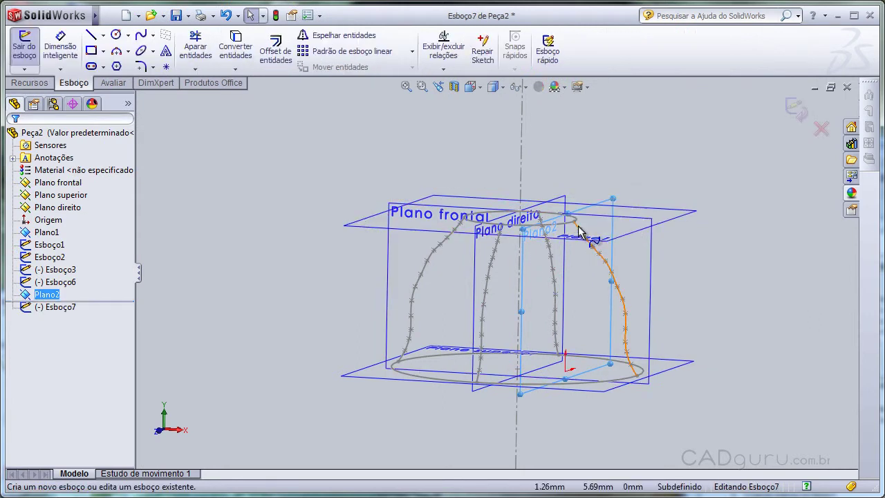
click(471, 87)
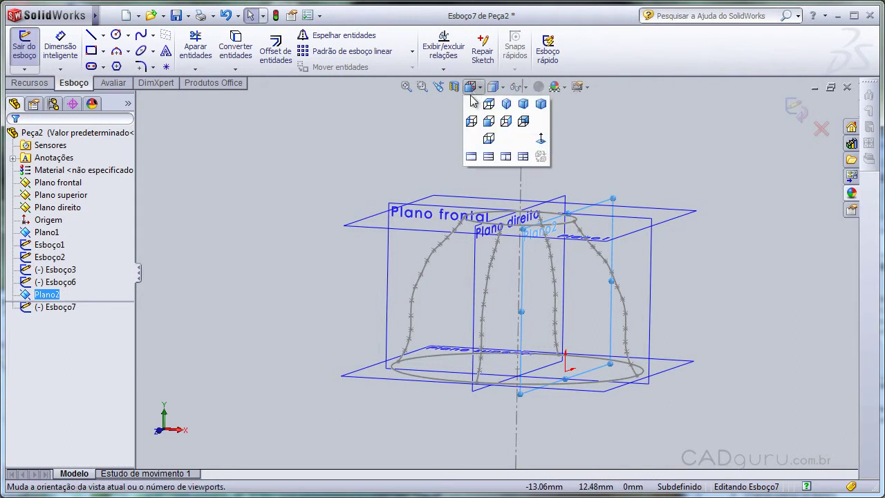
click(547, 143)
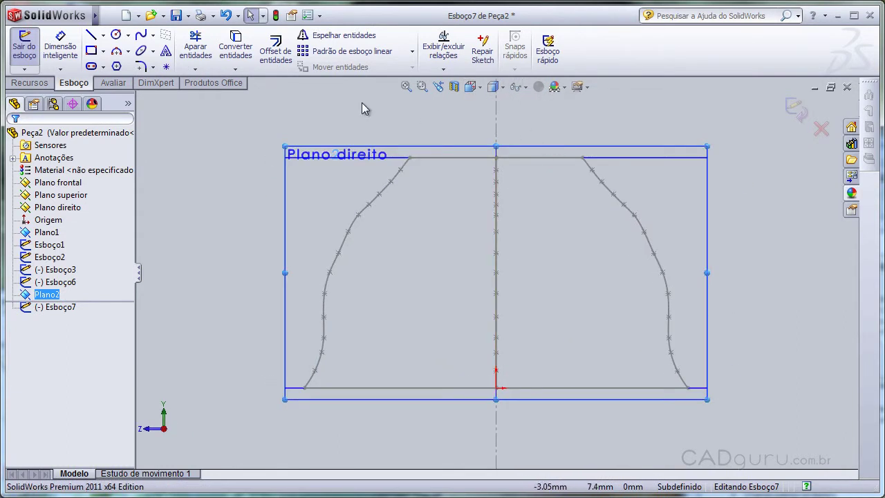
Draw an ellipse of about 1.81 by 1.08 mm radii centred on the centreline, then close Esboço7
click(141, 51)
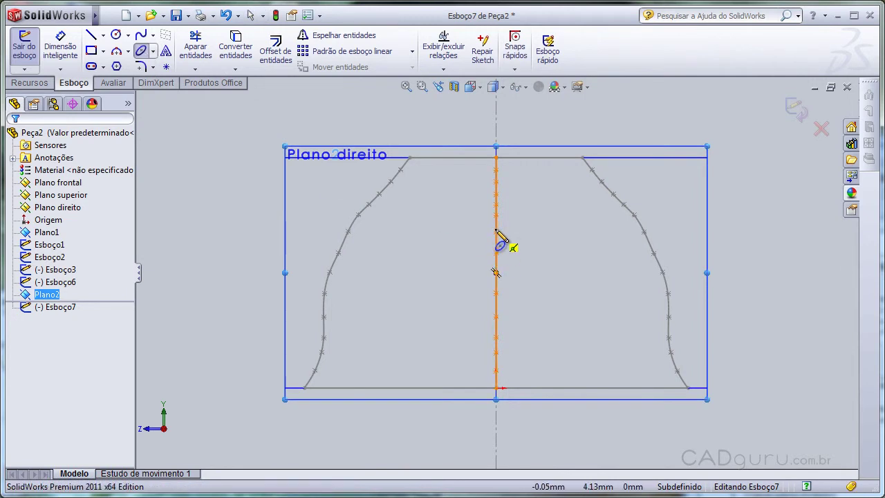
click(495, 232)
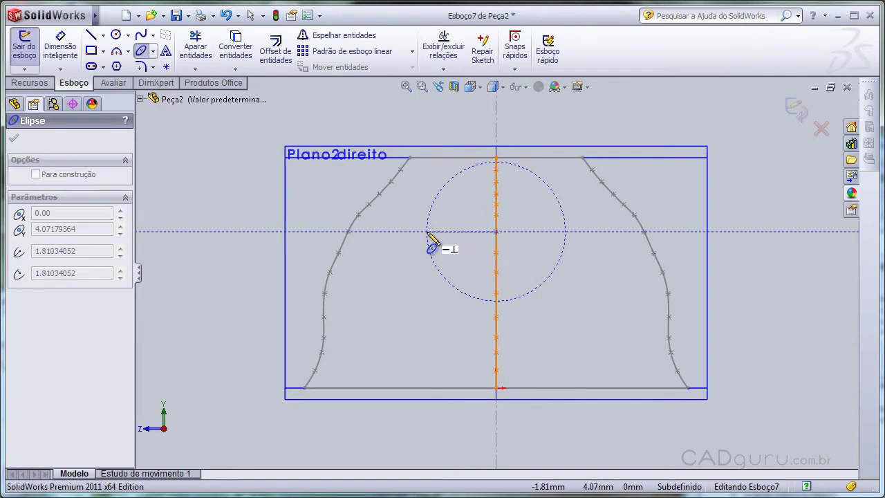
click(427, 233)
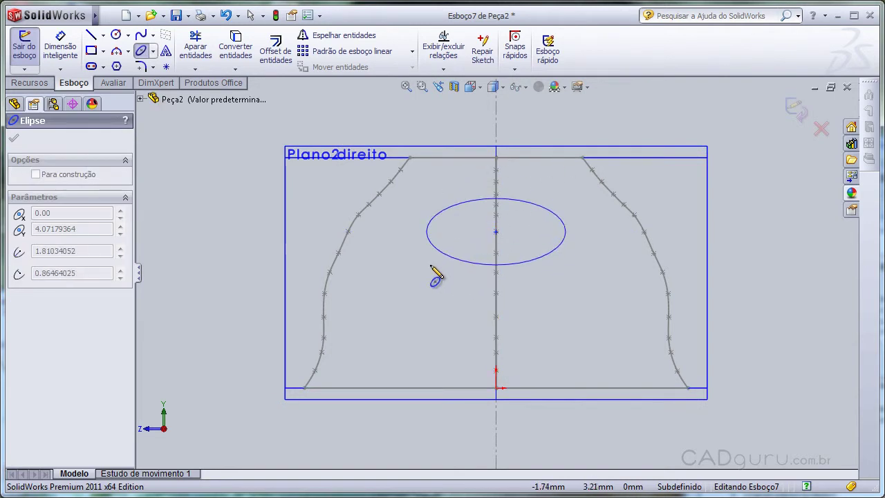
click(429, 276)
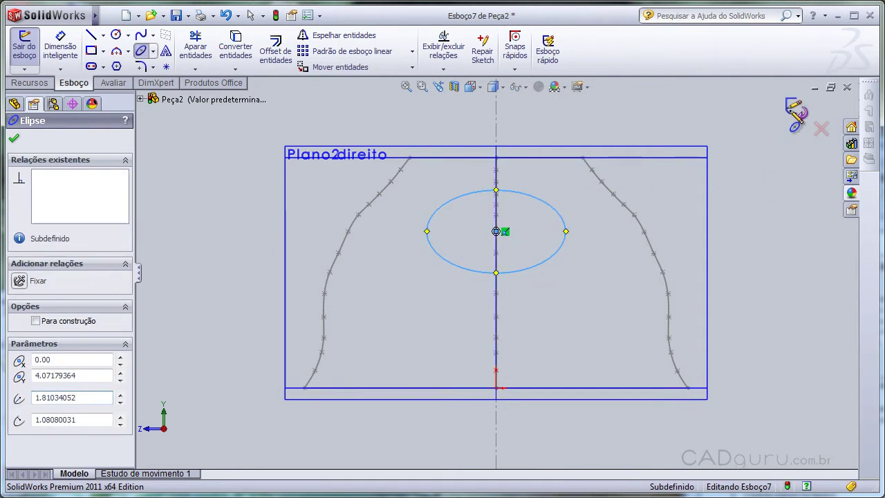
click(796, 113)
mouse_move(578, 253)
middle_down()
mouse_move(586, 228)
mouse_move(490, 325)
mouse_move(573, 235)
middle_up()
scroll(478, 323, up, 4)
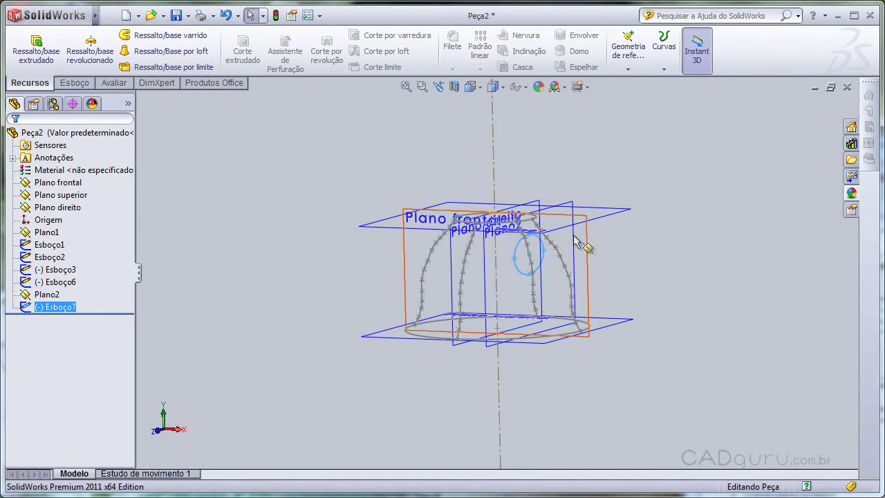
Start sketch Esboço8 on Plano frontal, viewed normal to the screen
middle_drag(611, 305, 604, 277)
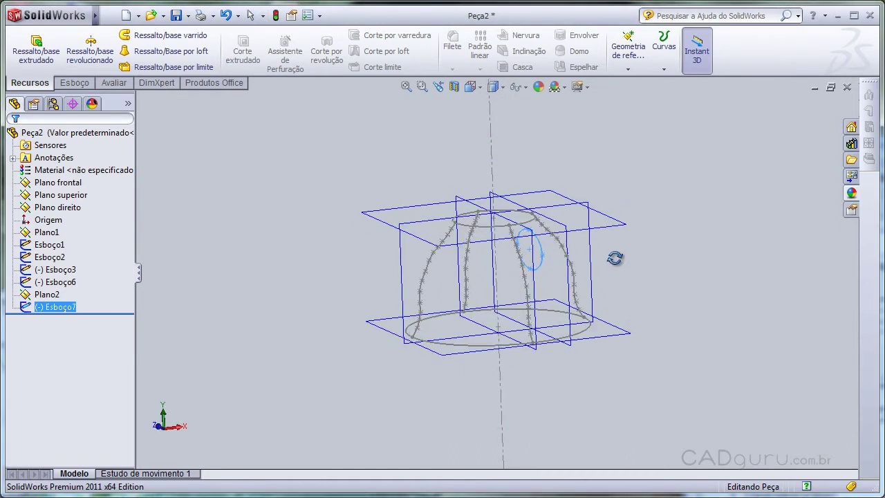
click(593, 263)
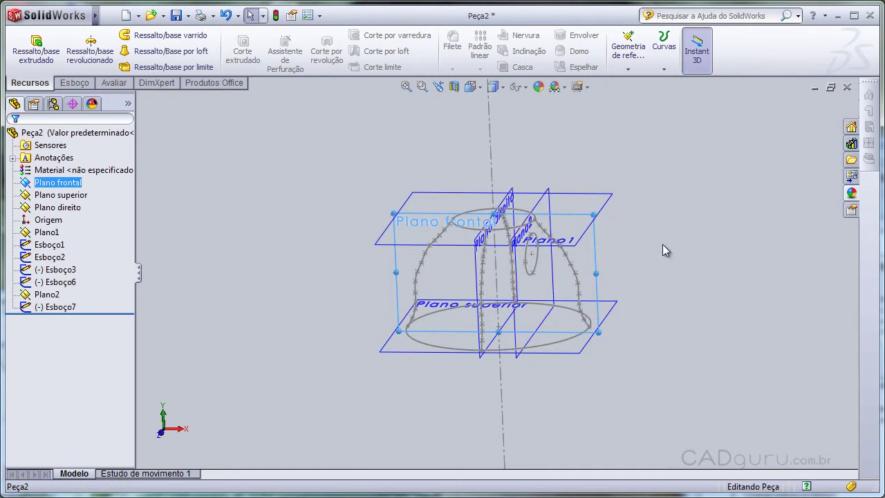
right_click(590, 255)
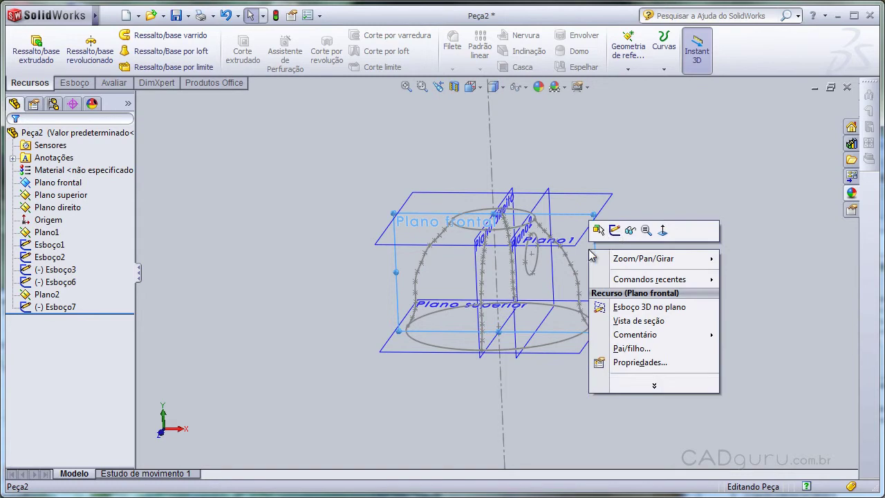
click(614, 231)
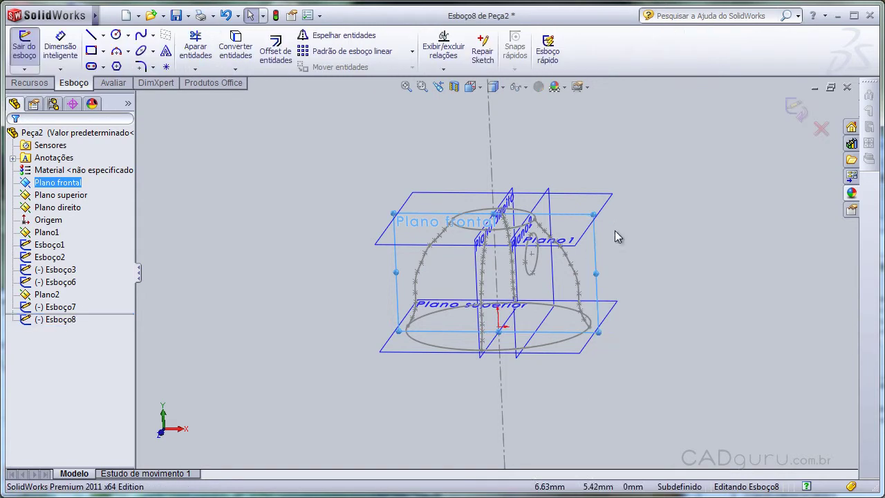
click(472, 86)
click(541, 137)
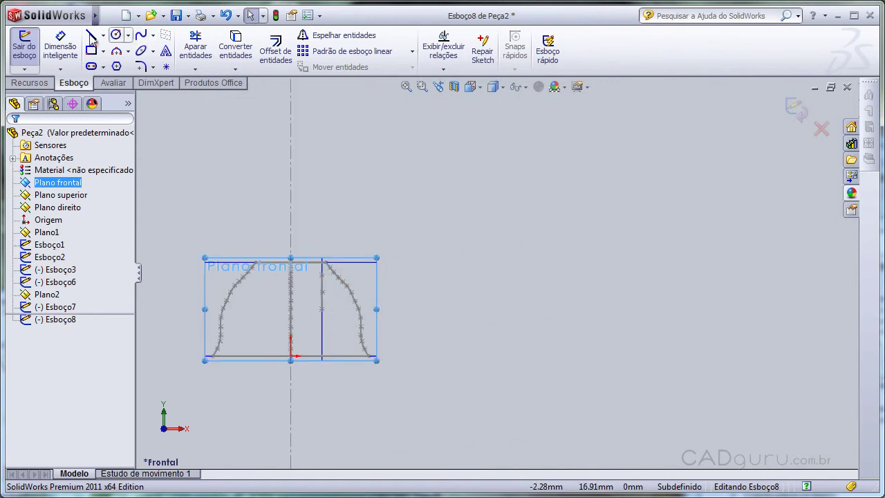
click(253, 15)
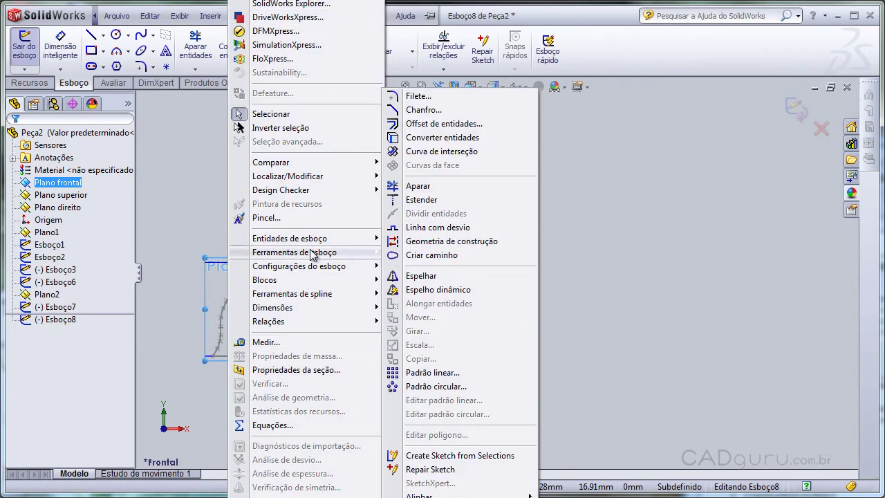
mouse_move(294, 253)
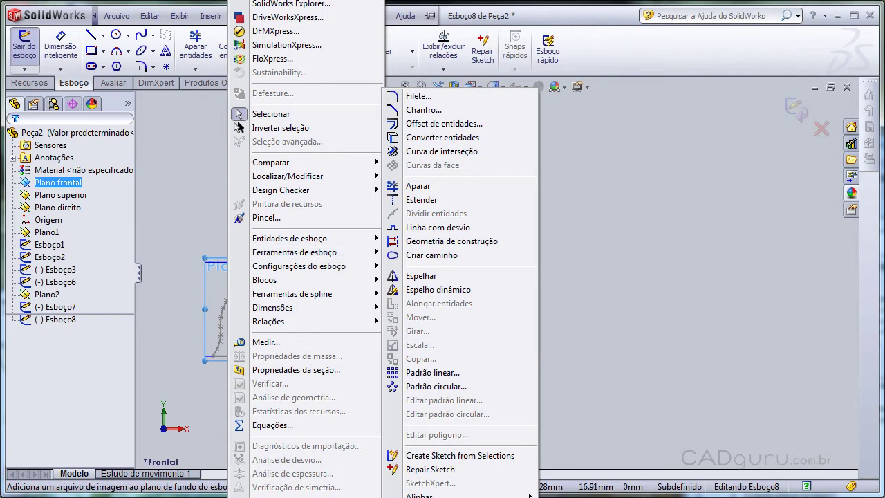
Insert the torneira faucet photo into Esboço8 as a 500 mm sketch picture
key(Escape)
key(ctrl+o)
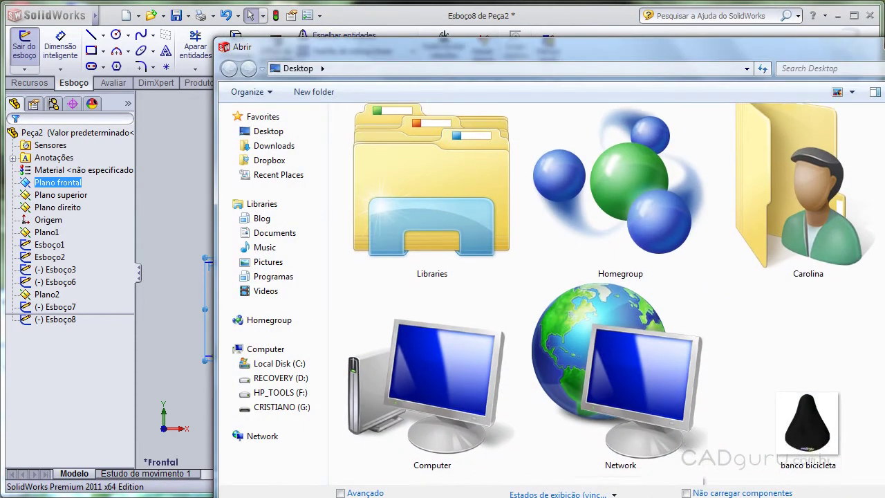
scroll(667, 399, down, 3)
double_click(667, 397)
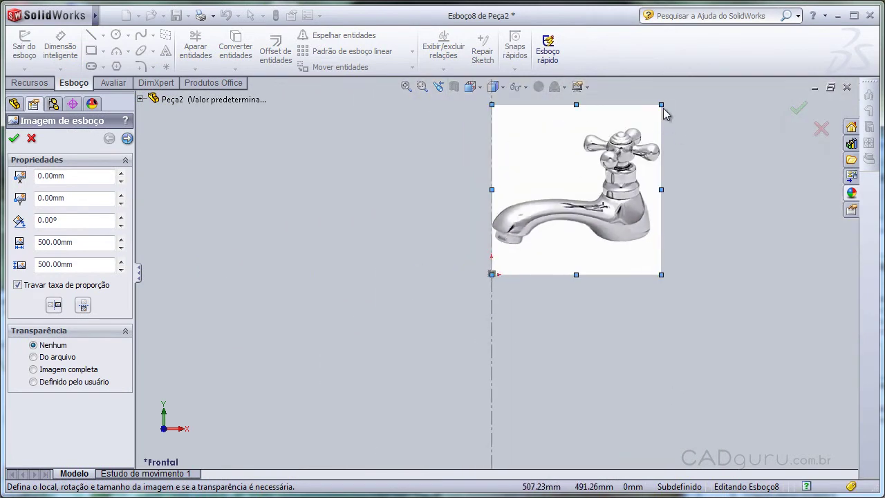
Shrink the faucet picture to about 16.38 mm square and move it to X 27.11, Y 27.48 mm
drag(661, 104, 511, 258)
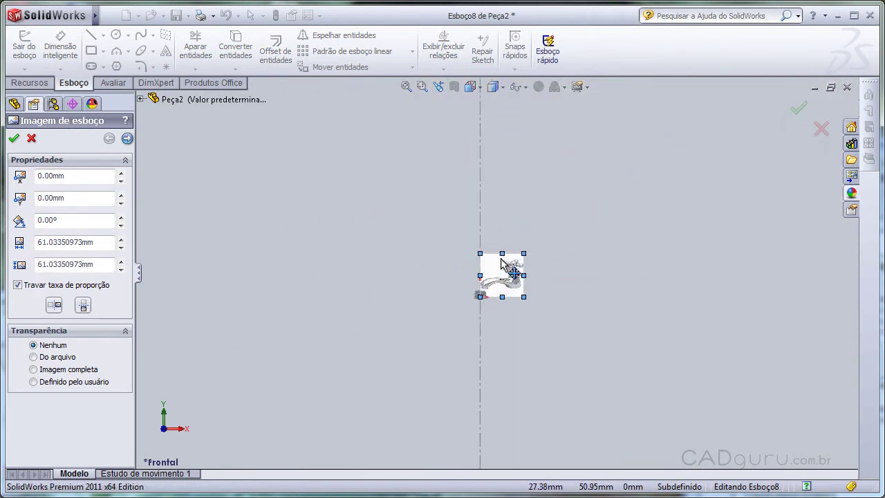
scroll(505, 254, down, 10)
scroll(470, 377, down, 2)
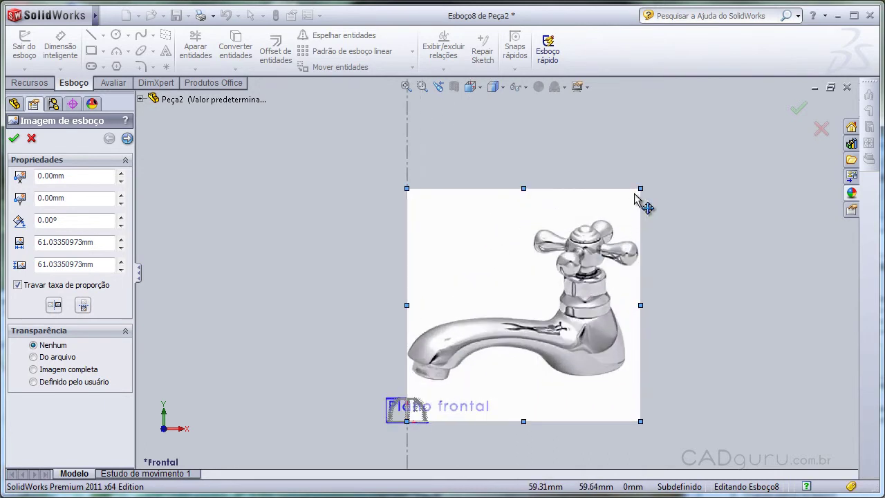
drag(640, 188, 578, 250)
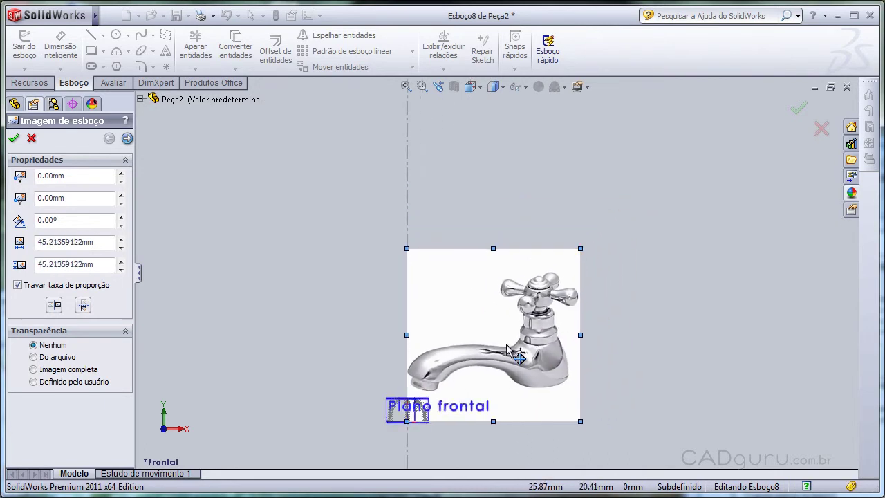
drag(517, 355, 623, 253)
scroll(650, 242, down, 2)
scroll(650, 239, down, 2)
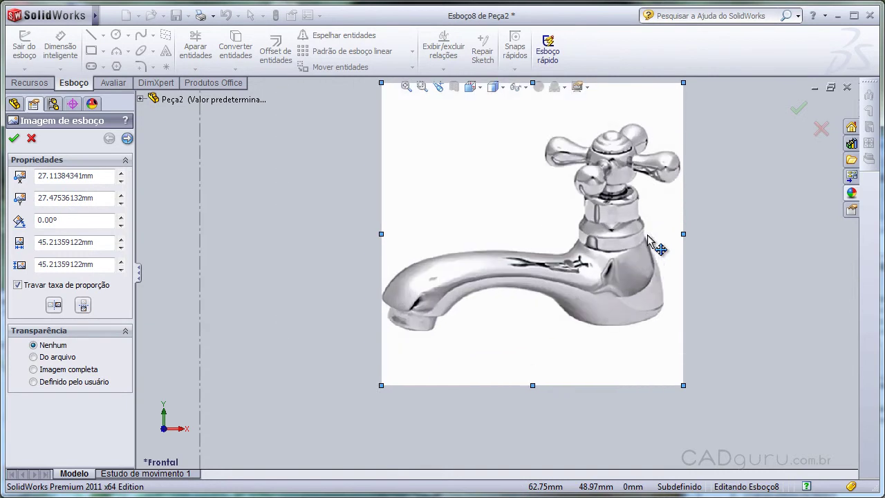
scroll(643, 188, up, 2)
scroll(641, 185, up, 2)
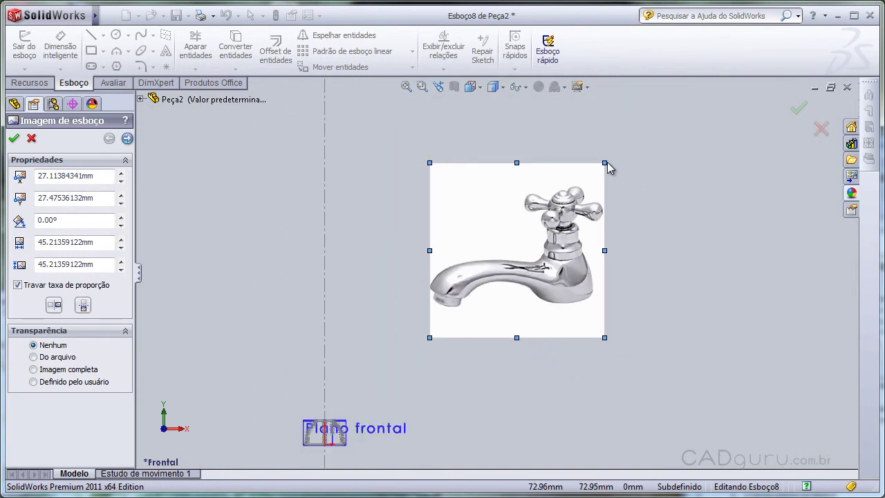
drag(604, 163, 494, 307)
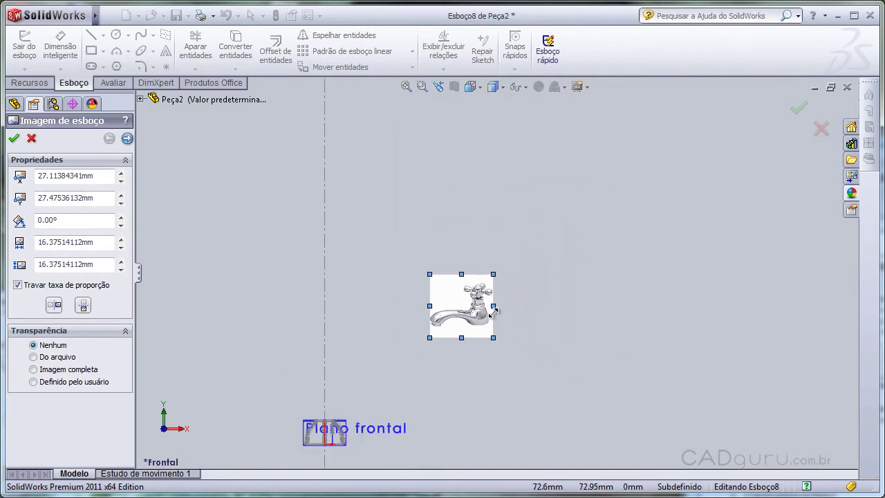
scroll(453, 325, down, 2)
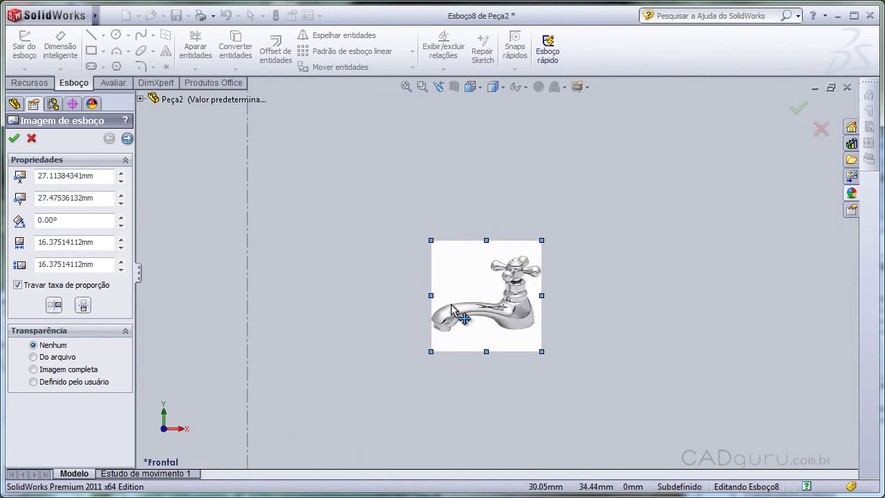
scroll(456, 318, down, 3)
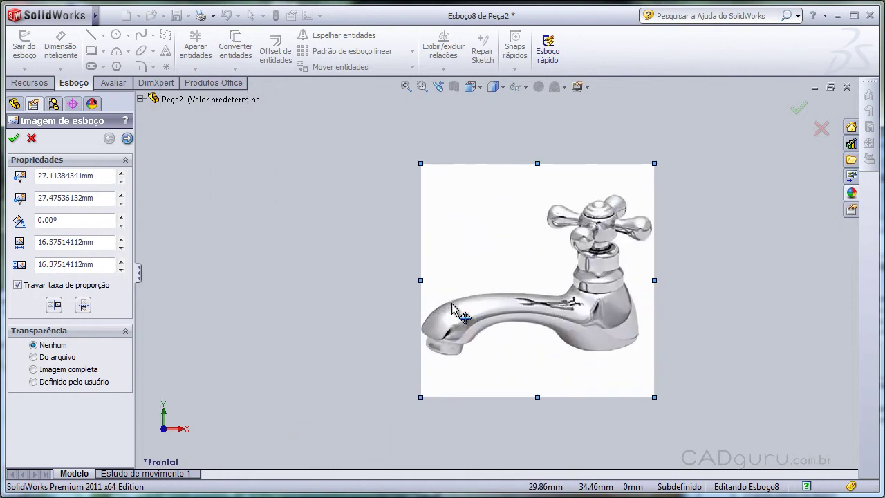
Accept the picture placement and trace a ten-point spline along the faucet spout's top edge
click(14, 140)
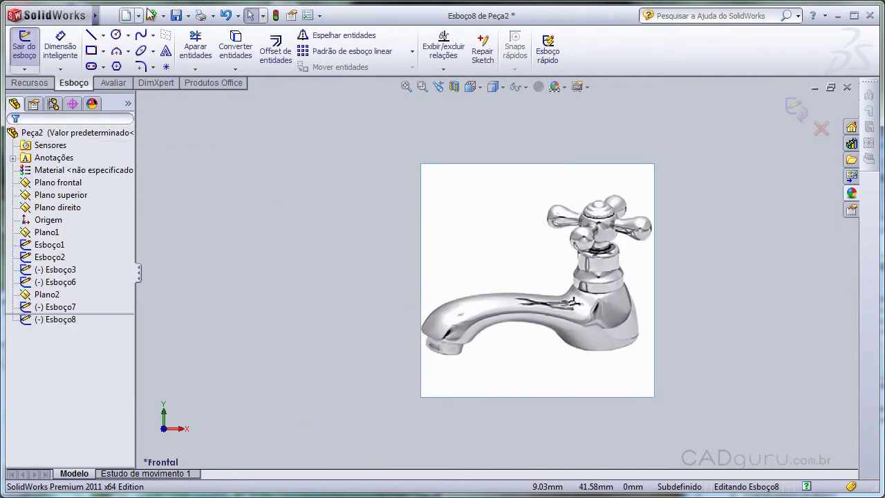
click(141, 35)
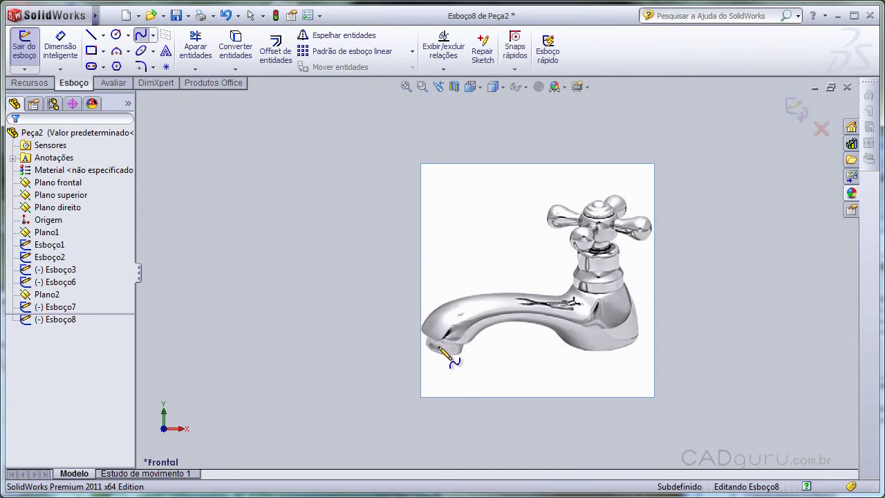
click(443, 349)
click(446, 336)
click(461, 323)
click(473, 316)
click(488, 313)
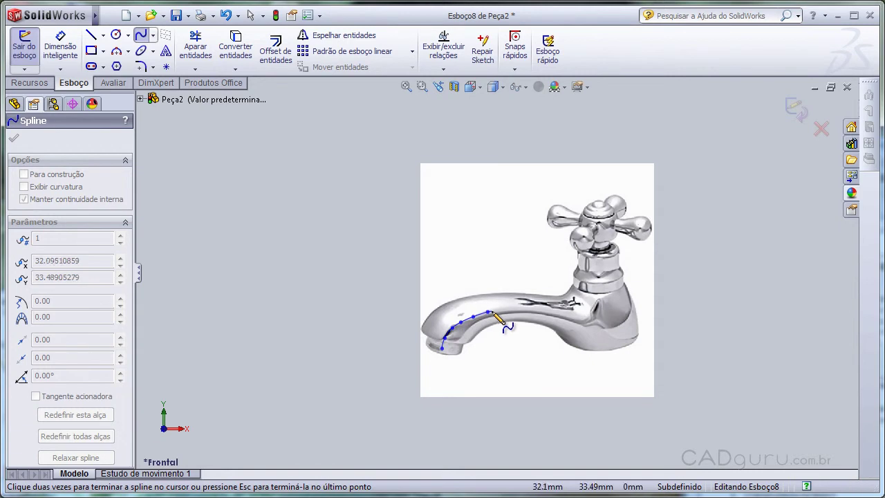
click(504, 309)
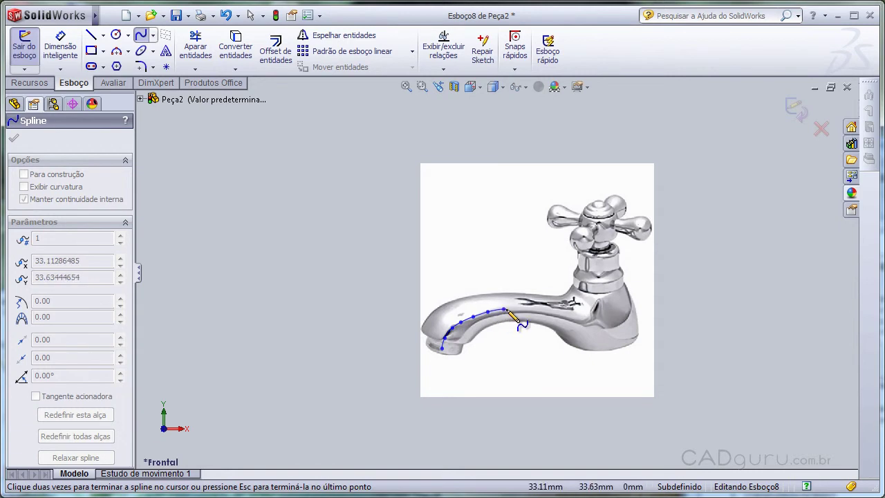
click(525, 309)
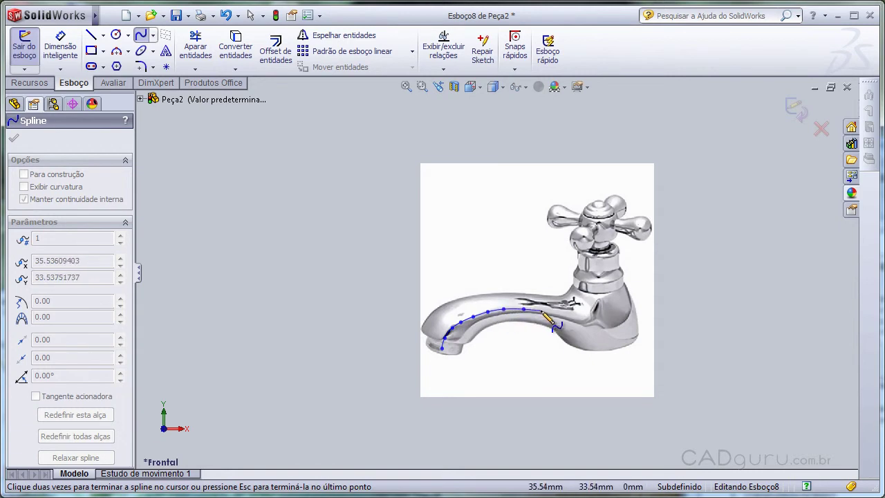
click(544, 313)
click(558, 315)
click(574, 318)
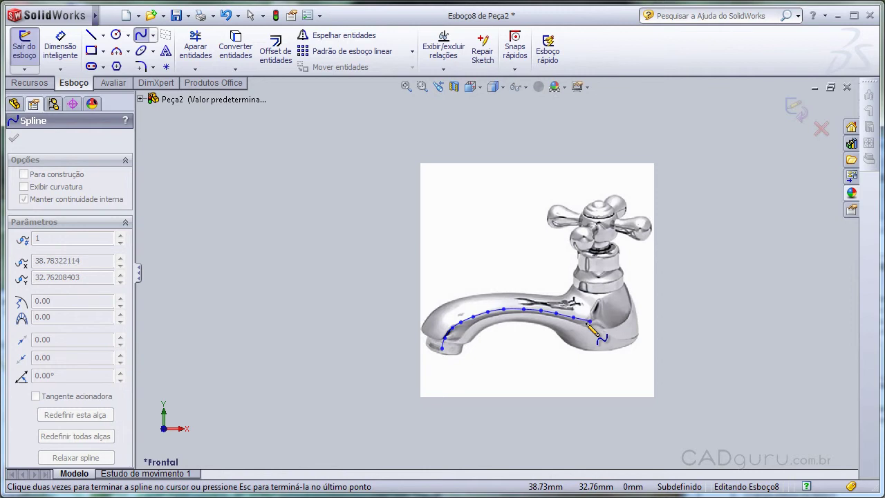
Finish the spout spline and delete the faucet reference picture
key(Escape)
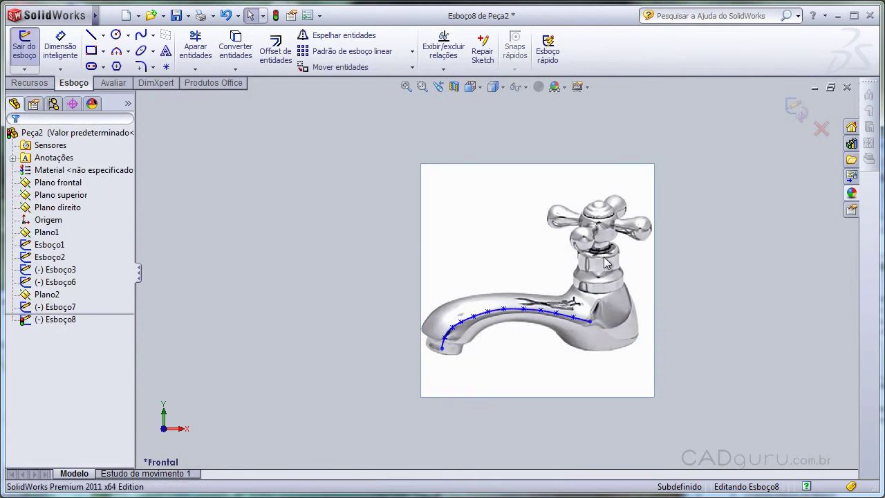
click(604, 262)
key(Delete)
Delete the traced picture and rotate the spout spline 180° about its right endpoint
key(Return)
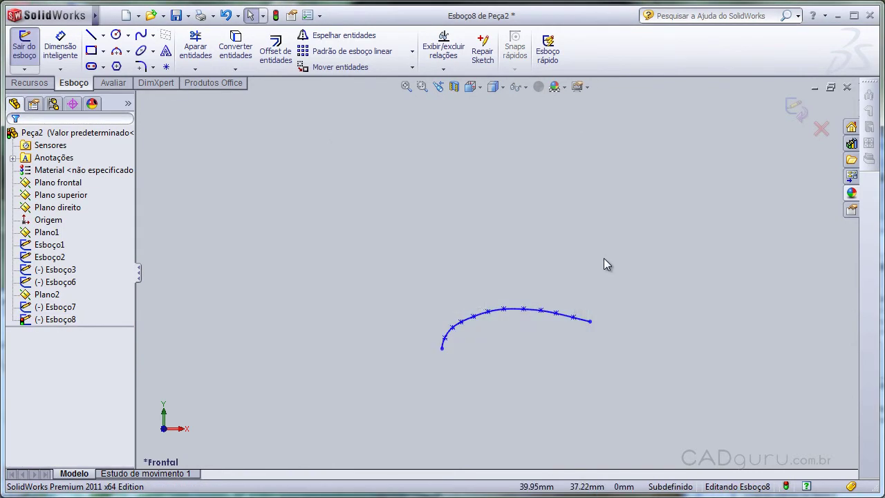
drag(643, 254, 387, 363)
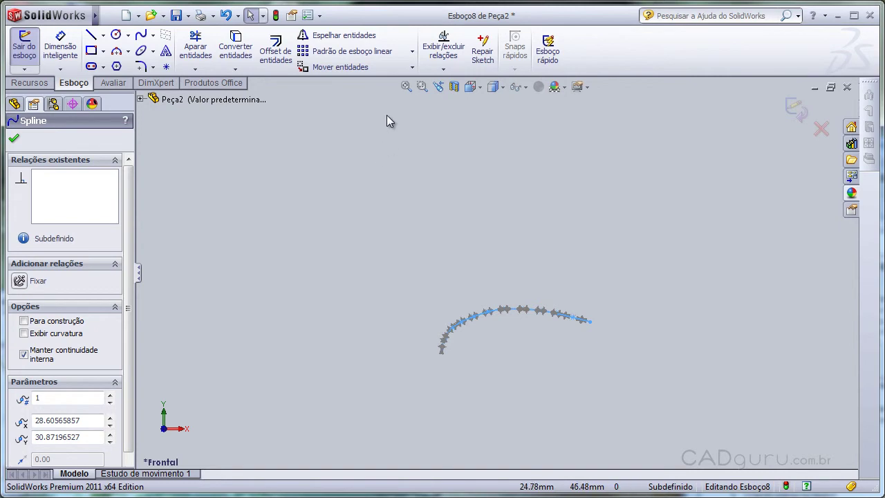
click(412, 67)
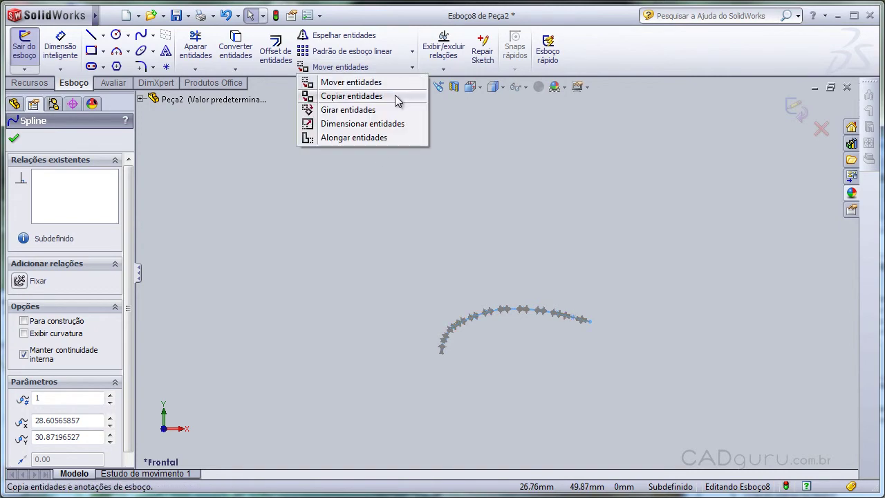
click(385, 112)
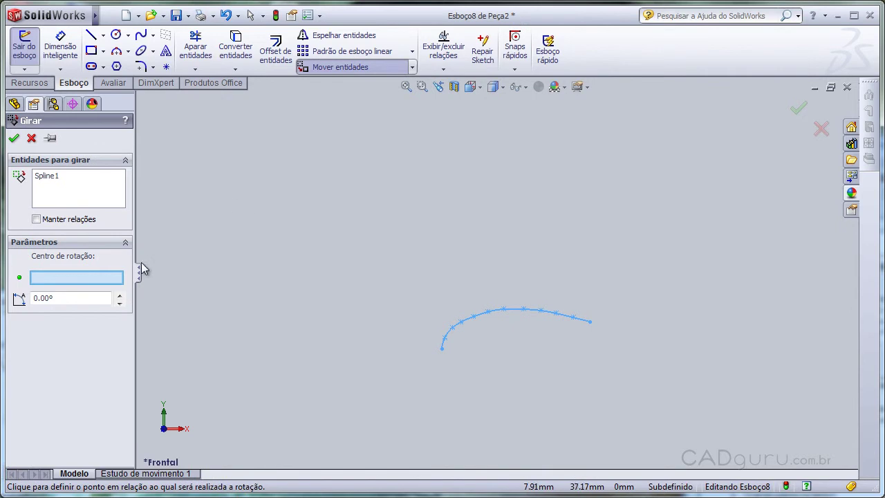
click(590, 322)
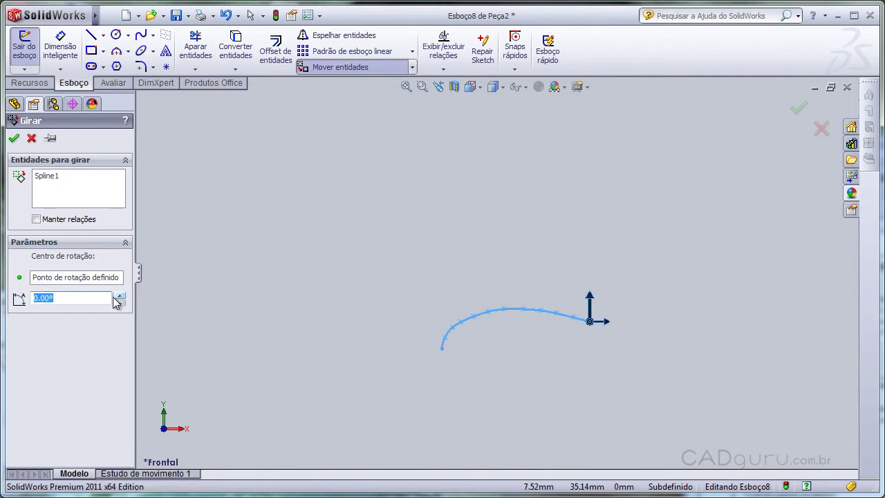
text(180)
key(Return)
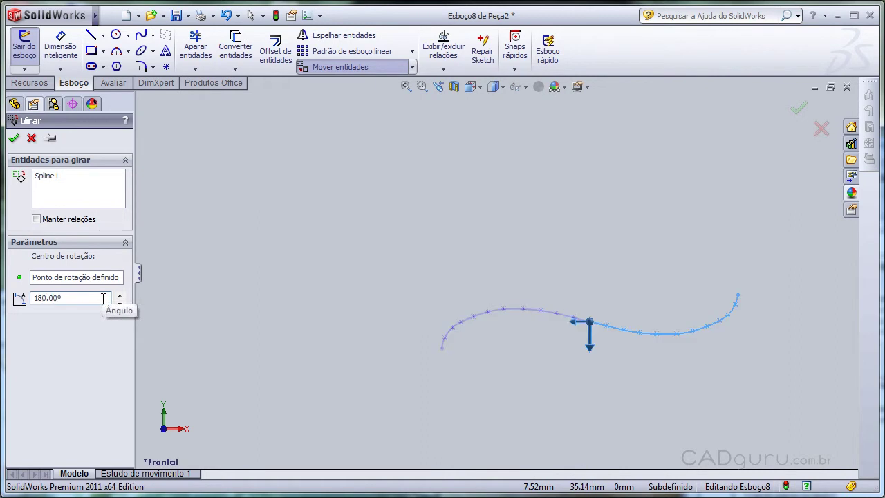
click(13, 138)
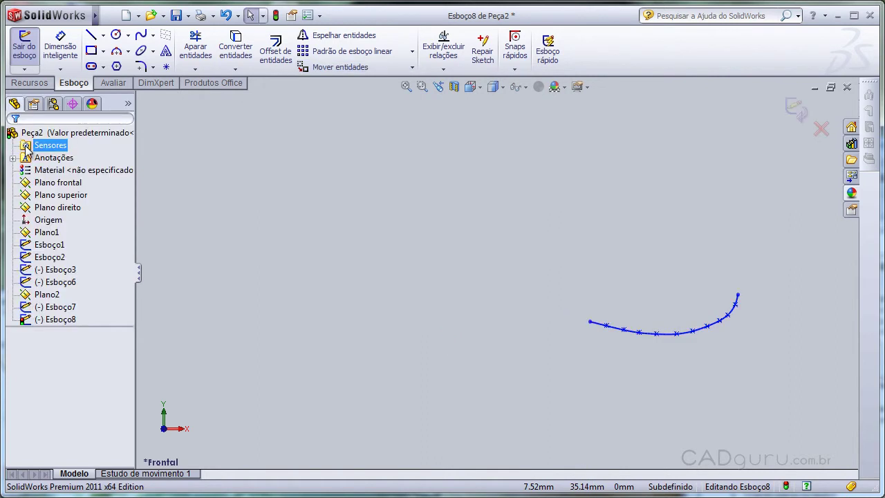
Draw a horizontal helper line from the spline's end toward the left
click(91, 34)
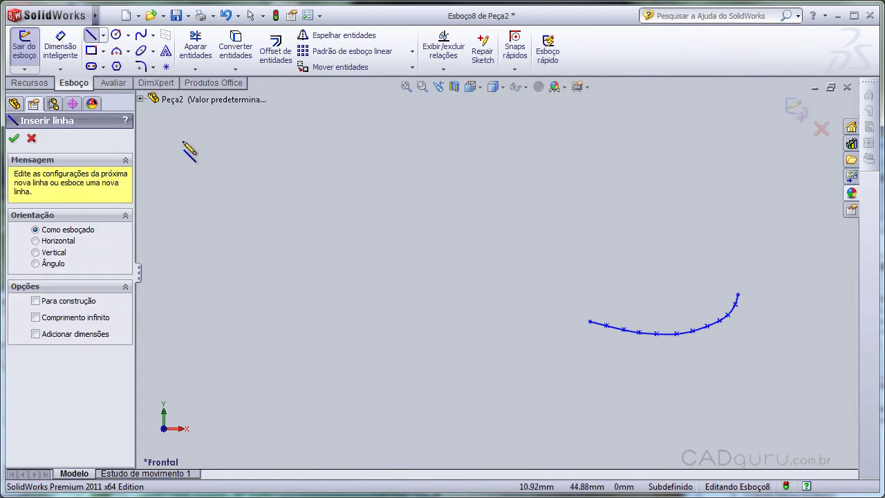
click(590, 321)
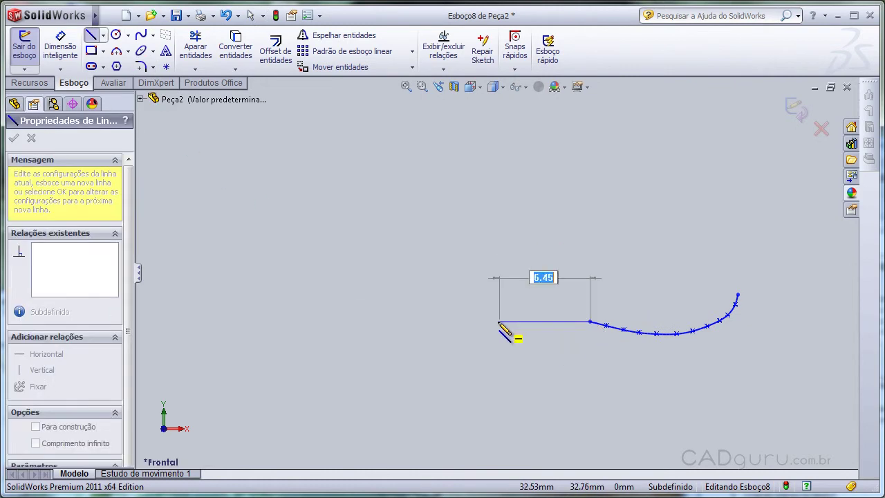
click(497, 321)
key(Escape)
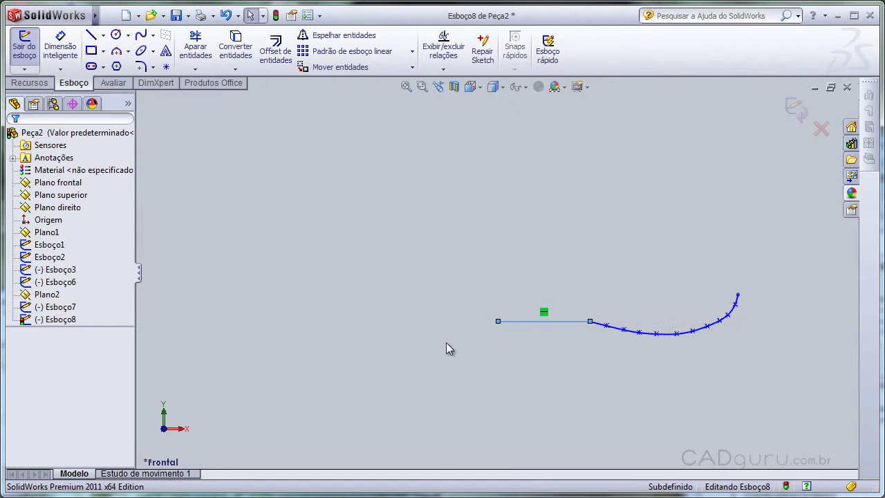
Mirror the spout spline about the horizontal helper line with Espelhar entidades
click(339, 35)
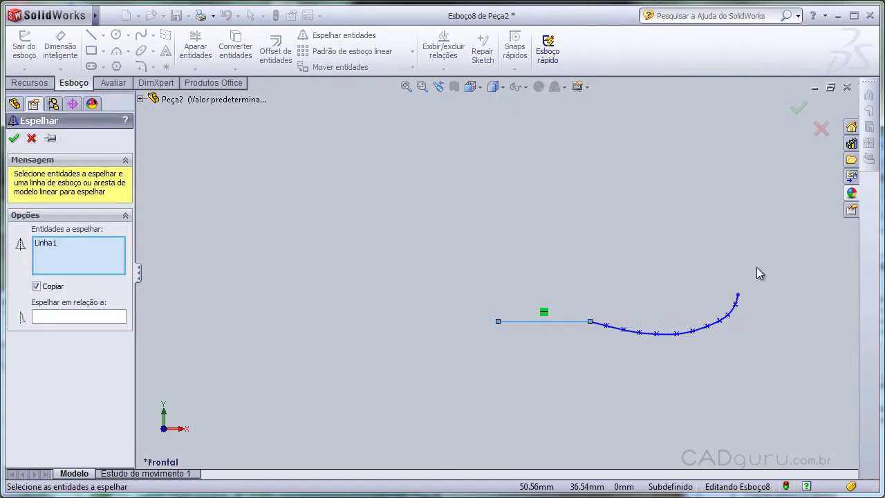
key(Escape)
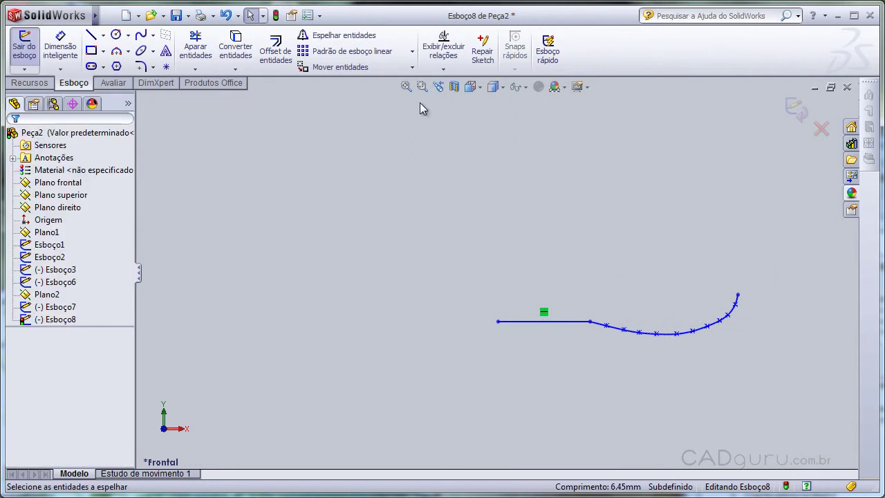
click(345, 35)
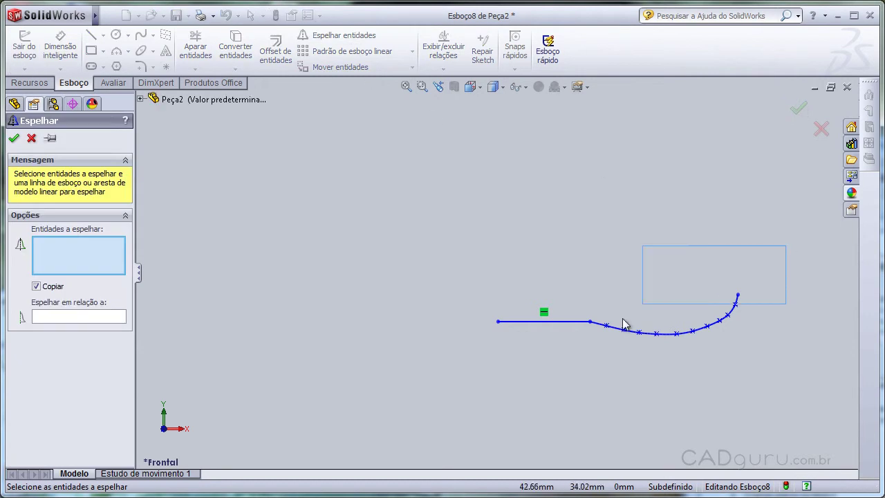
drag(677, 296, 585, 355)
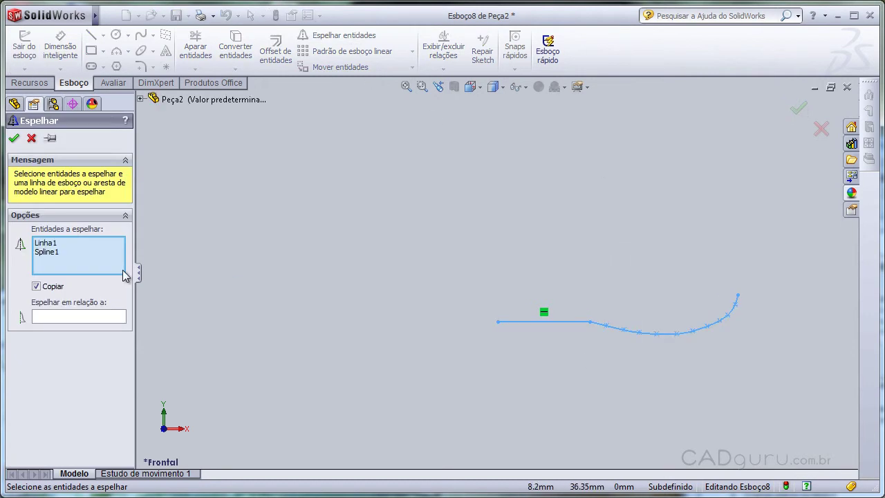
click(55, 243)
right_click(55, 243)
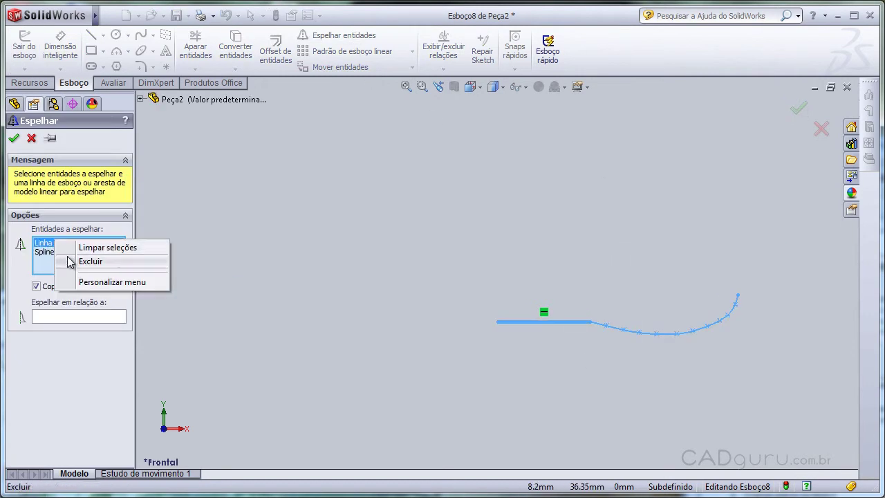
click(67, 260)
click(76, 318)
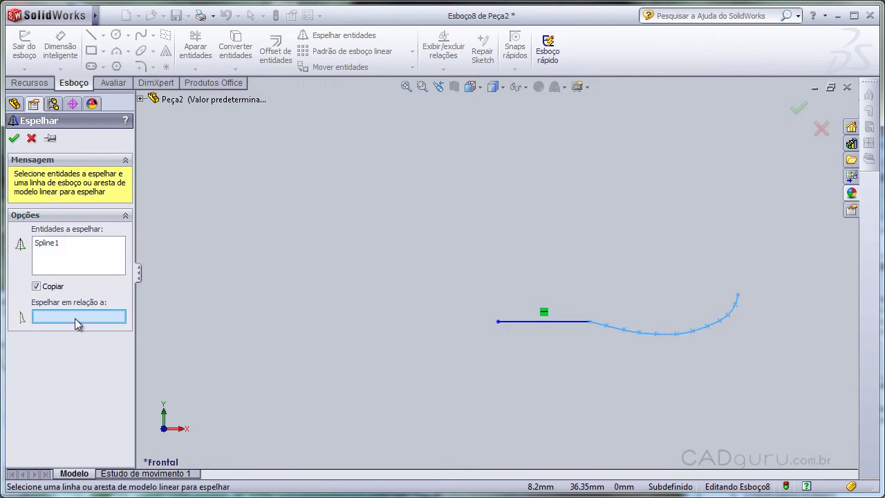
click(551, 322)
right_click(551, 325)
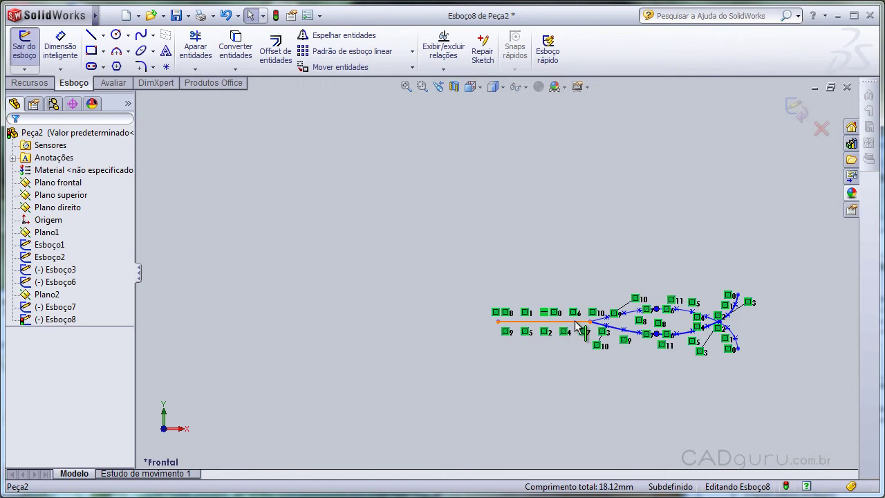
Delete the horizontal helper line and select the original lower spline
click(576, 324)
key(Delete)
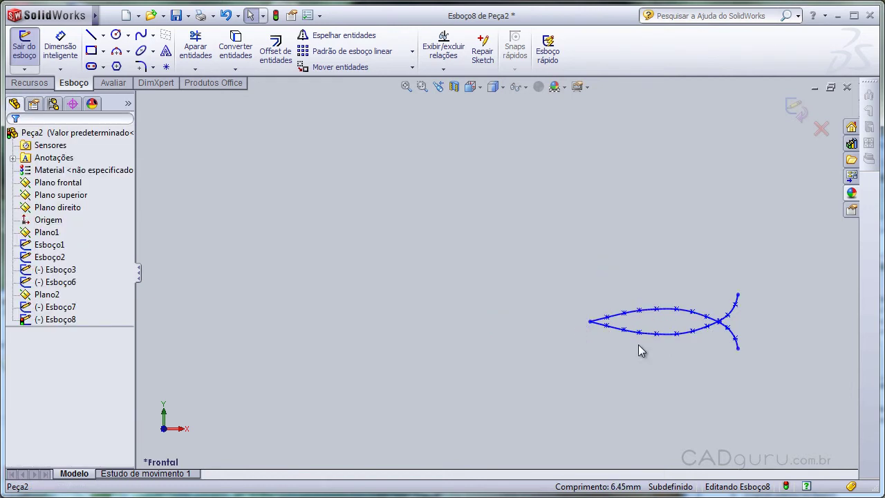
click(719, 318)
Delete the original lower spline, leaving only the arched copy
key(Delete)
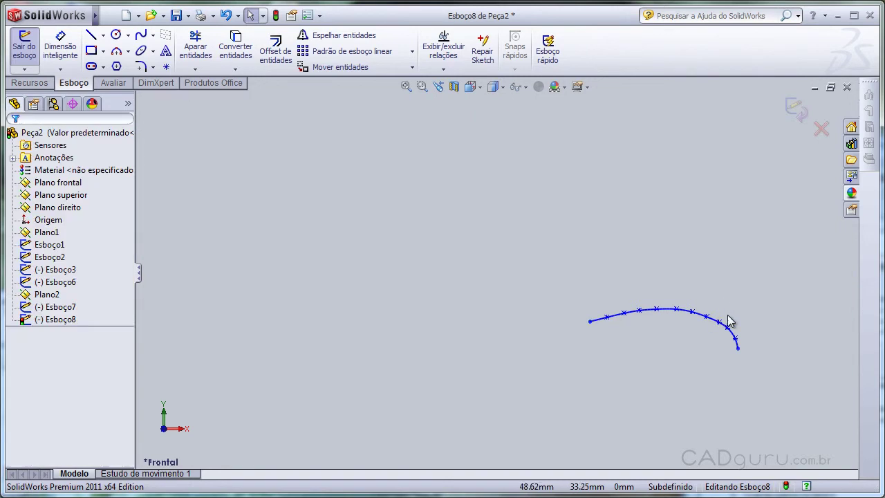
scroll(657, 327, up, 2)
scroll(543, 290, up, 2)
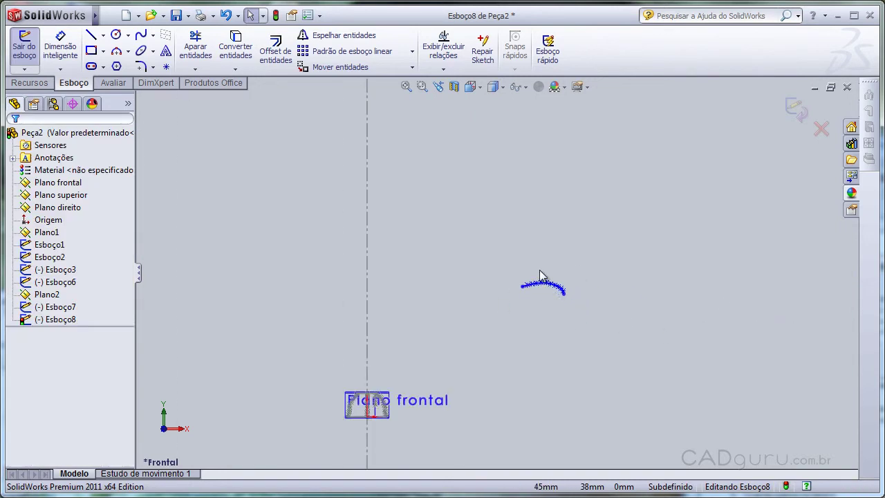
scroll(355, 413, down, 2)
scroll(417, 394, down, 1)
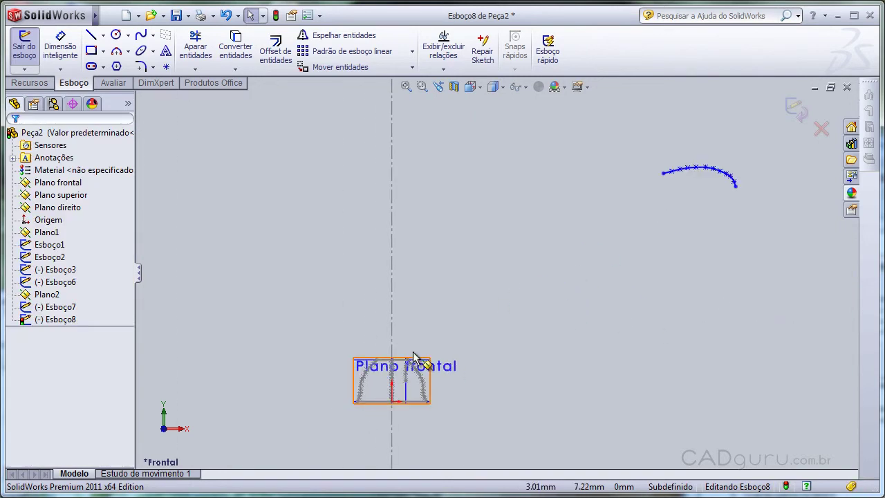
Move the arched spline so its left end starts on the faucet body profile
click(391, 65)
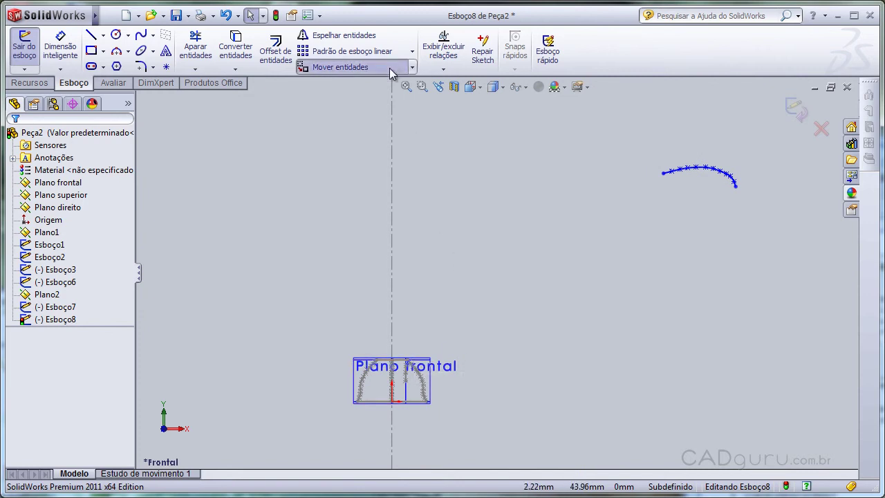
click(688, 166)
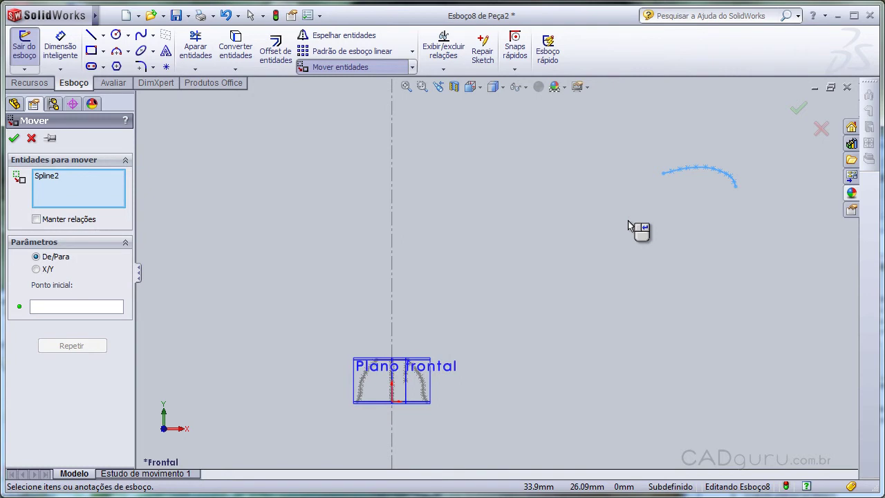
right_click(628, 222)
click(662, 174)
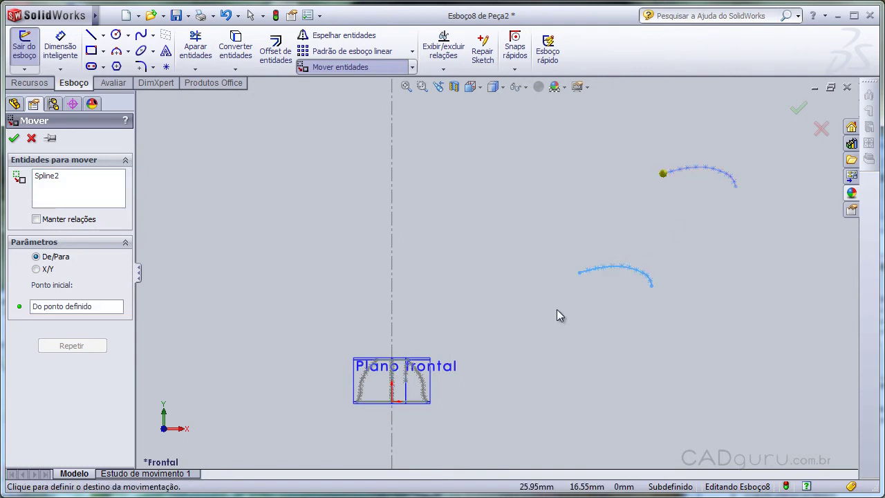
scroll(440, 377, down, 5)
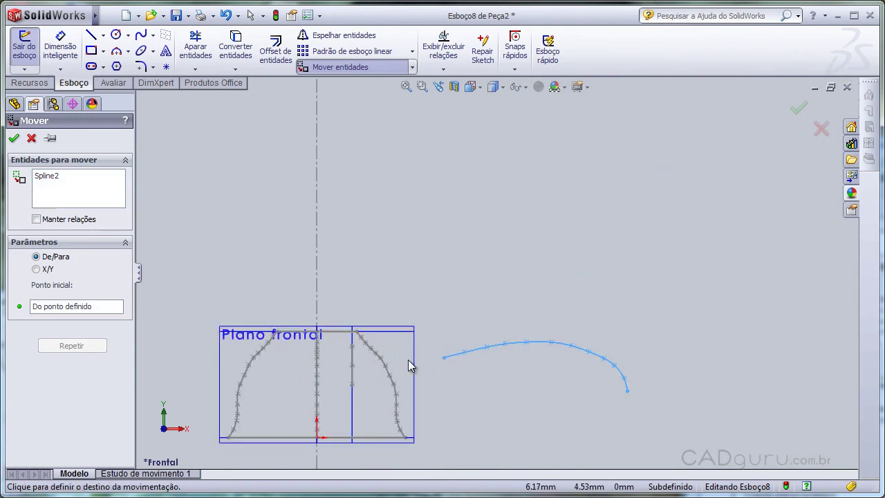
click(353, 371)
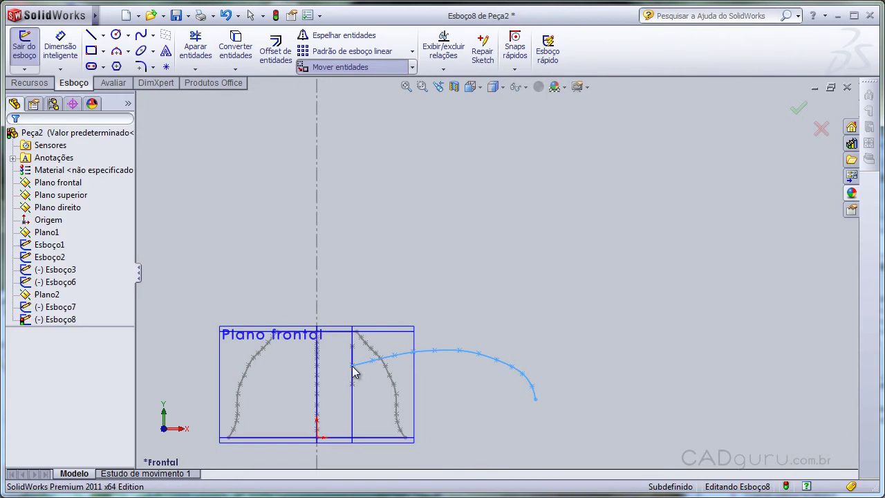
scroll(650, 280, up, 3)
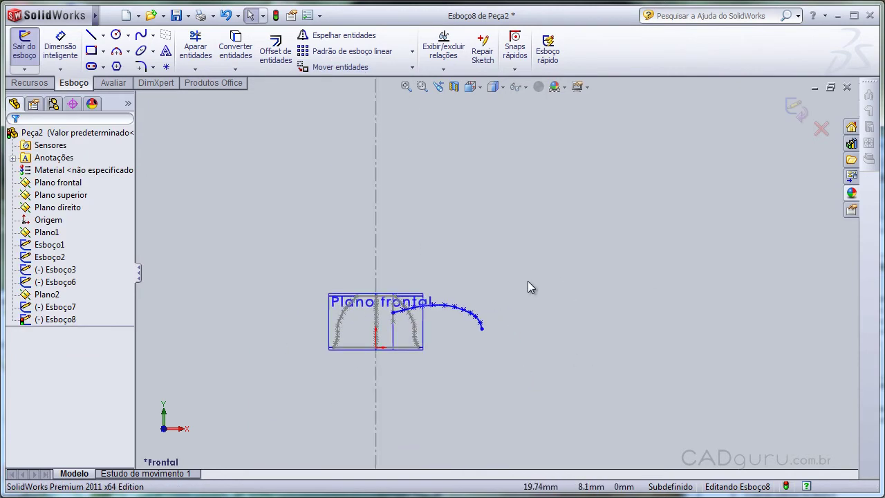
click(793, 108)
Orbit around the faucet wireframe, then show it in the standard isometric view
mouse_move(620, 247)
middle_down()
mouse_move(505, 218)
mouse_move(427, 223)
mouse_move(599, 223)
mouse_move(527, 308)
mouse_move(370, 289)
mouse_move(452, 286)
middle_up()
mouse_move(699, 340)
middle_down()
mouse_move(701, 274)
mouse_move(714, 273)
mouse_move(717, 344)
mouse_move(723, 358)
mouse_move(740, 358)
middle_up()
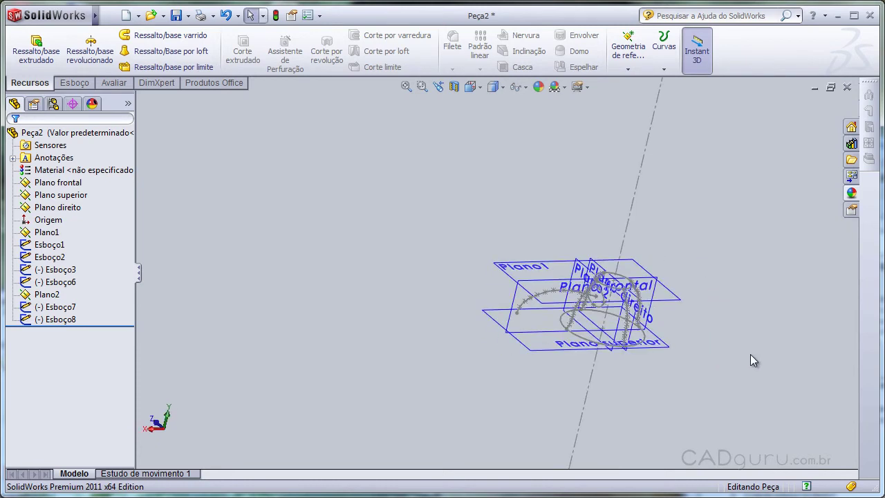
key(ctrl+7)
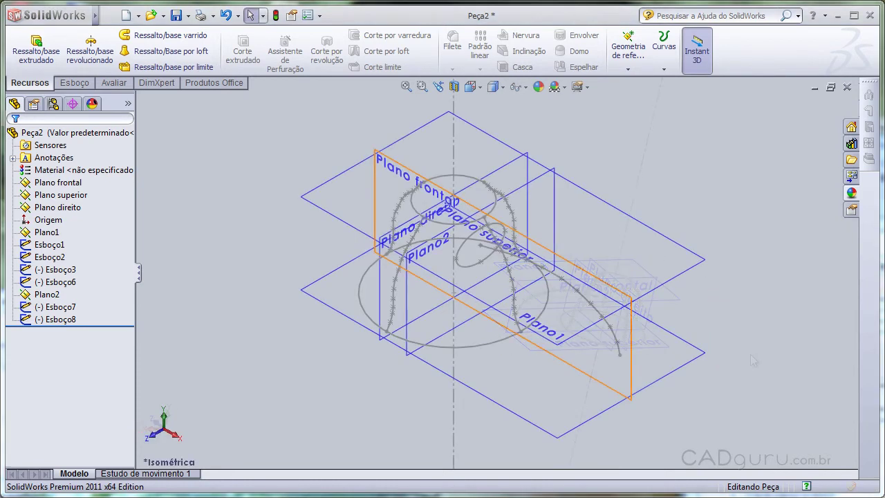